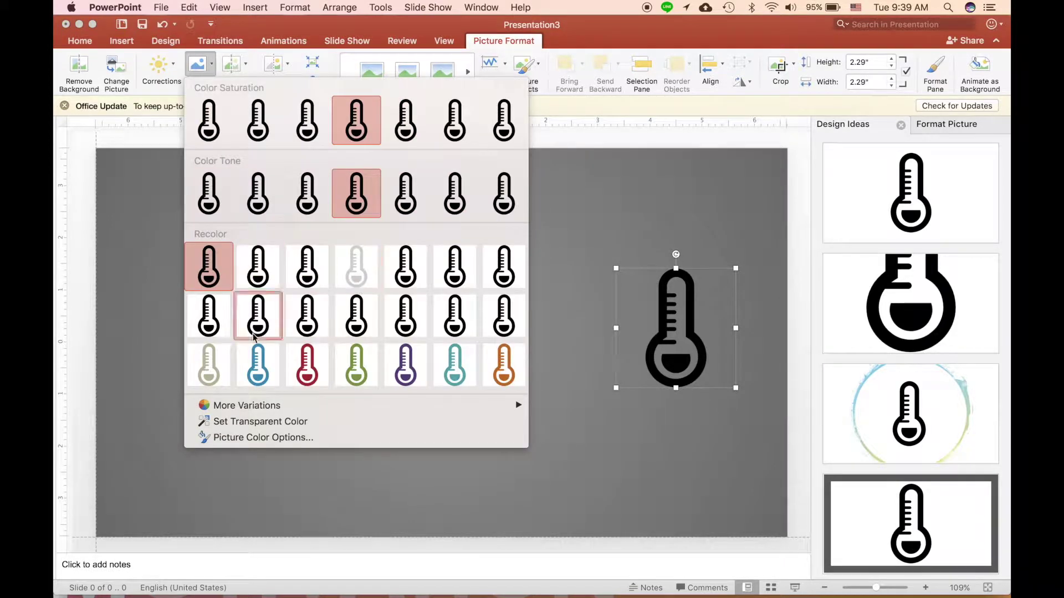
# - Recolor the thermometer icon teal, and replace that with the light grey recolor preset
pyautogui.click(449, 370)
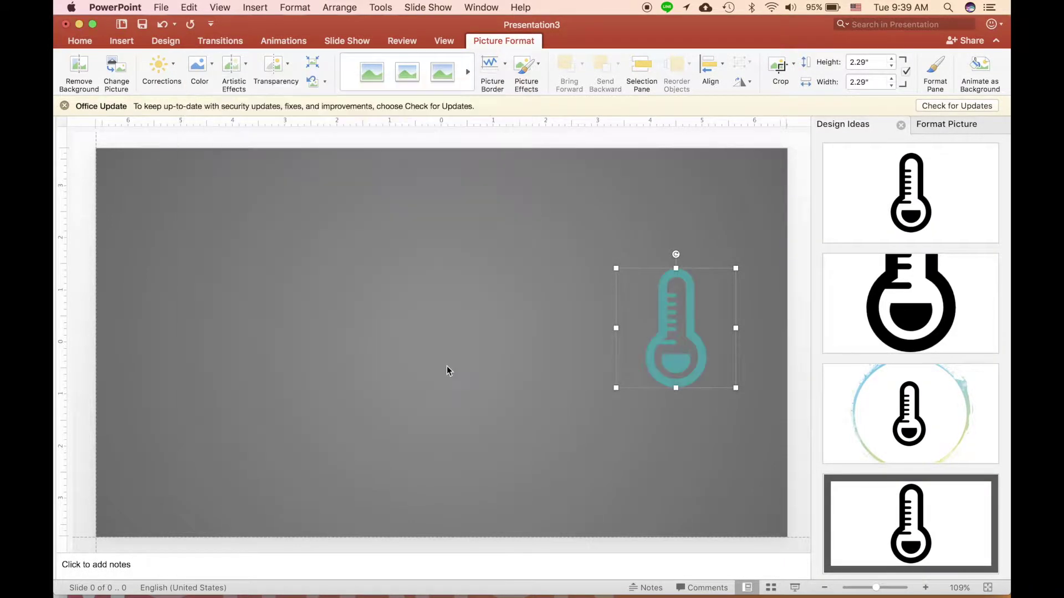
pyautogui.click(200, 66)
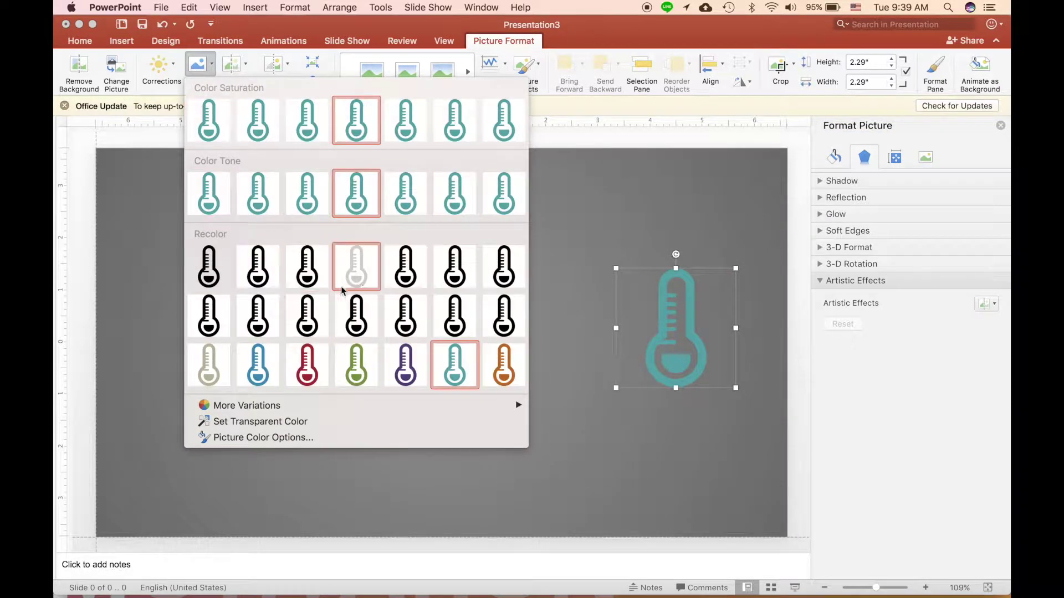
pyautogui.click(369, 279)
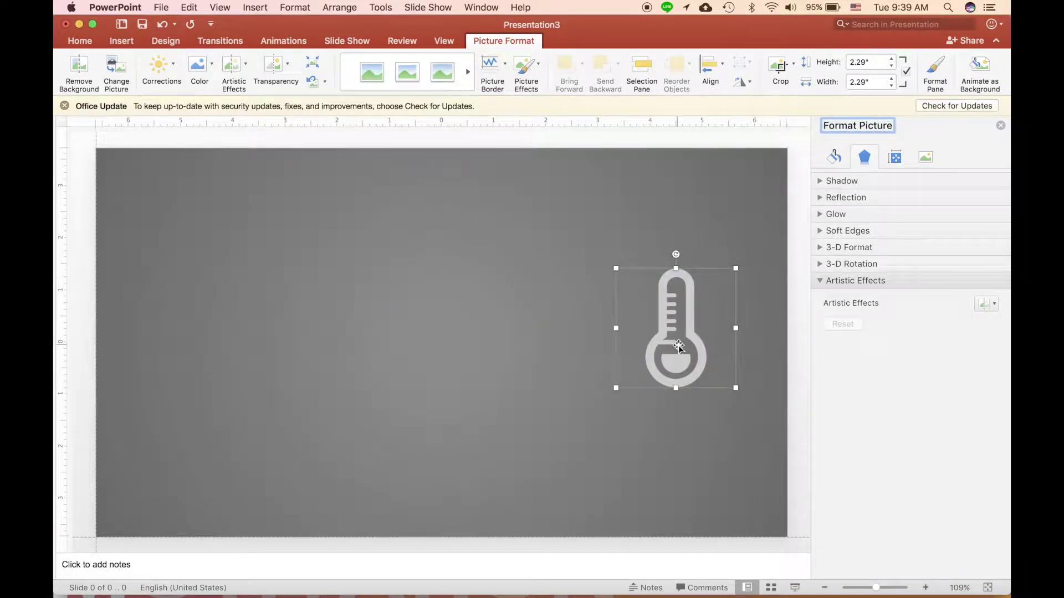
# - Set the thermometer icon's contrast to -100% and recolor it solid white
pyautogui.click(924, 158)
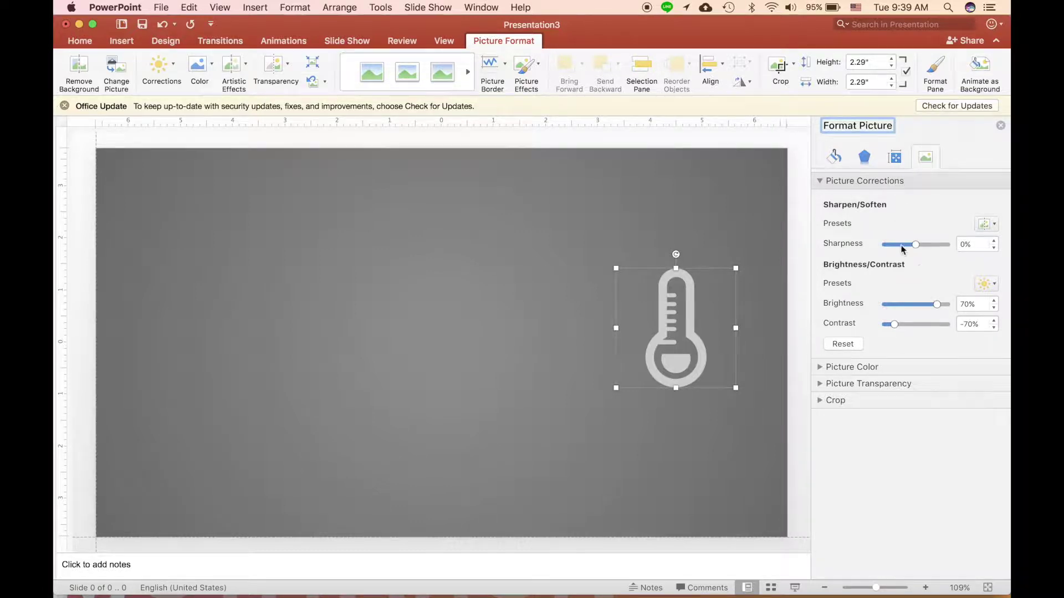
pyautogui.moveTo(893, 323); pyautogui.dragTo(878, 324)
pyautogui.click(199, 66)
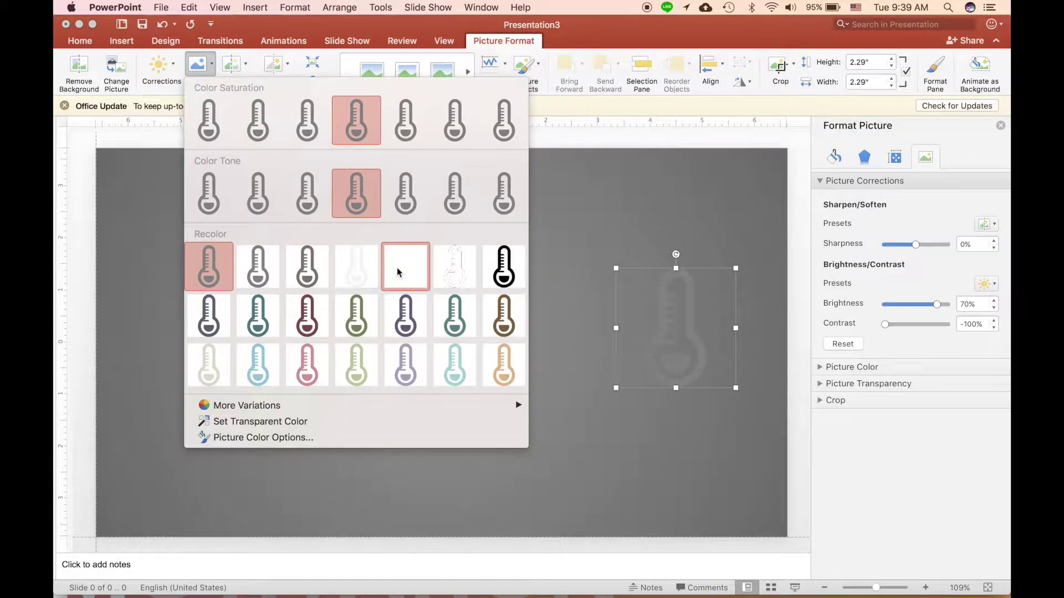
pyautogui.click(397, 272)
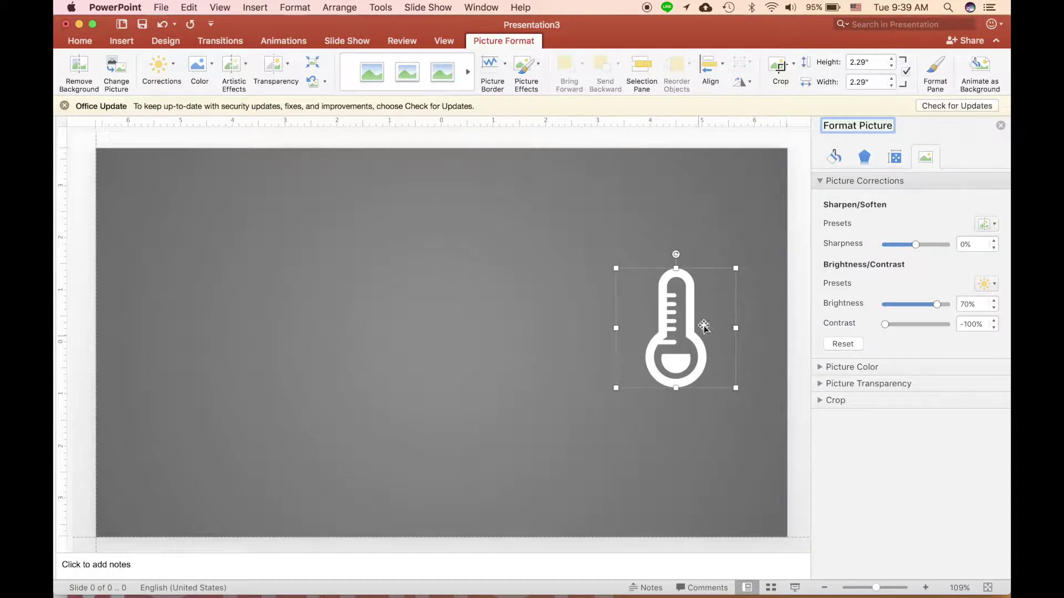
pyautogui.click(528, 314)
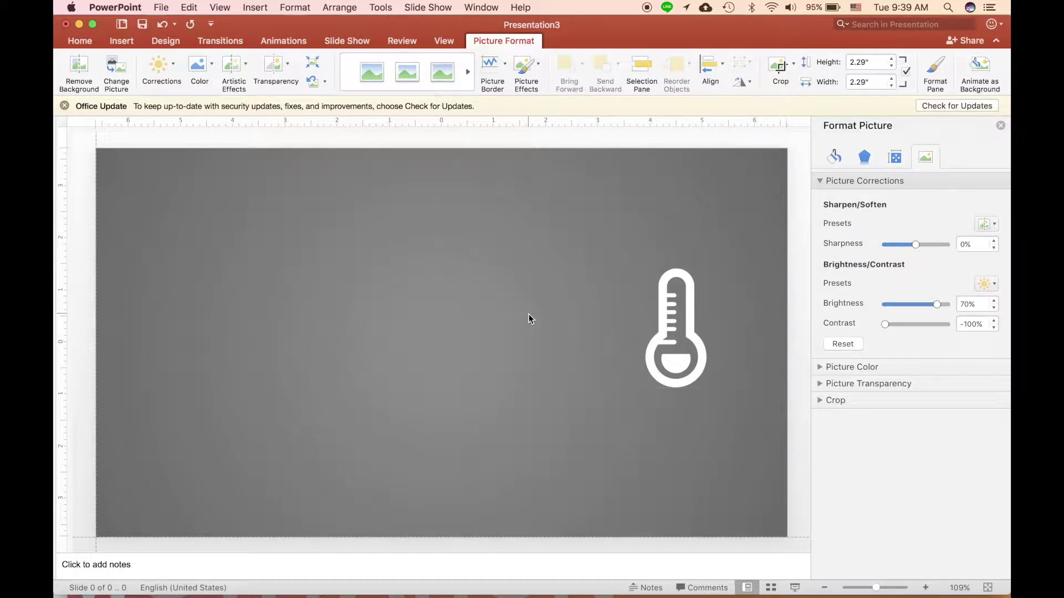
# - Insert the Erlenmeyer flask image from the desktop, shrink it to about 2.44" square and place it just left of the thermometer
pyautogui.press('F11')
pyautogui.moveTo(813, 66); pyautogui.dragTo(298, 272)
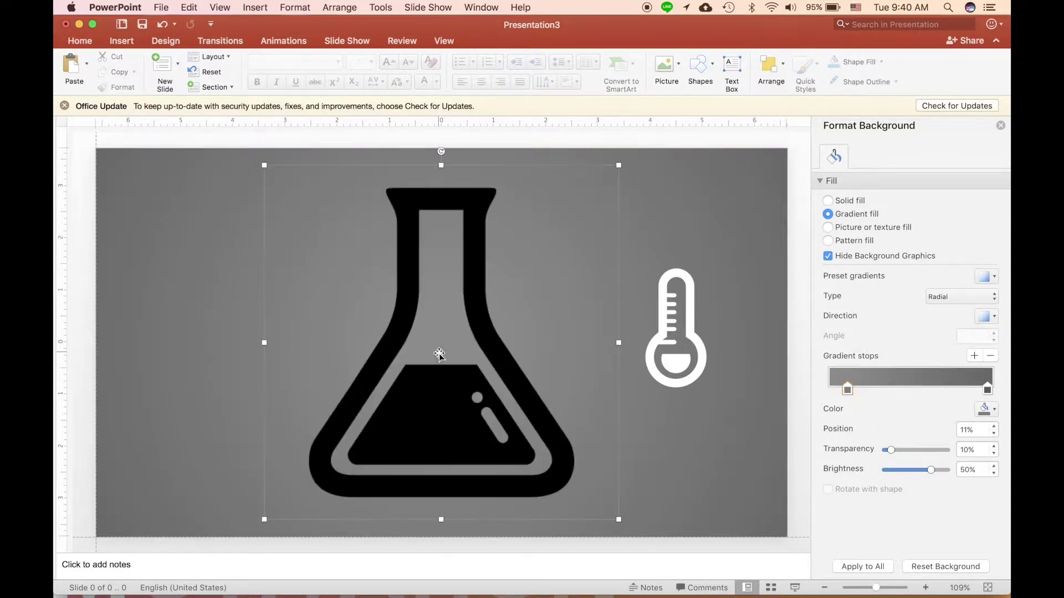
pyautogui.moveTo(617, 165); pyautogui.dragTo(347, 436)
pyautogui.moveTo(306, 476); pyautogui.dragTo(505, 266)
pyautogui.moveTo(558, 333); pyautogui.dragTo(560, 336)
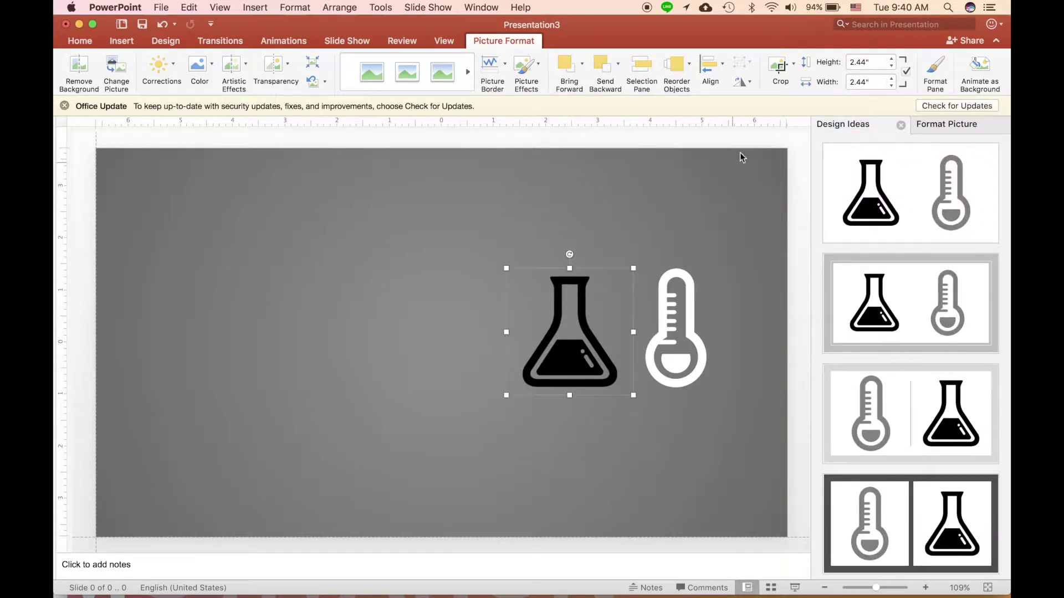
# - Set the flask icon's contrast to -100% and recolor it solid white
pyautogui.click(507, 41)
pyautogui.click(508, 41)
pyautogui.click(943, 66)
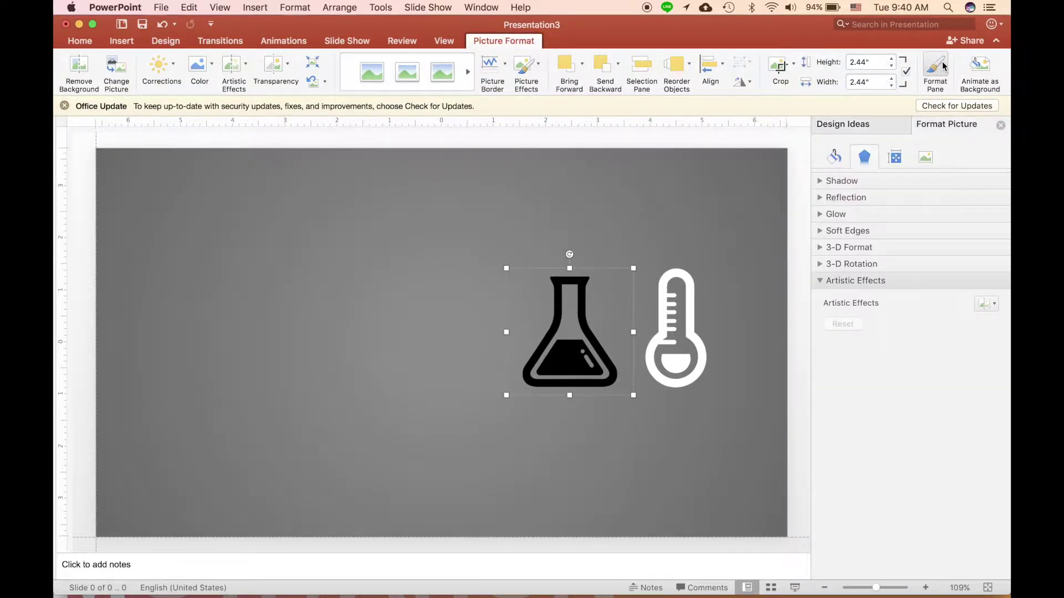
pyautogui.click(926, 158)
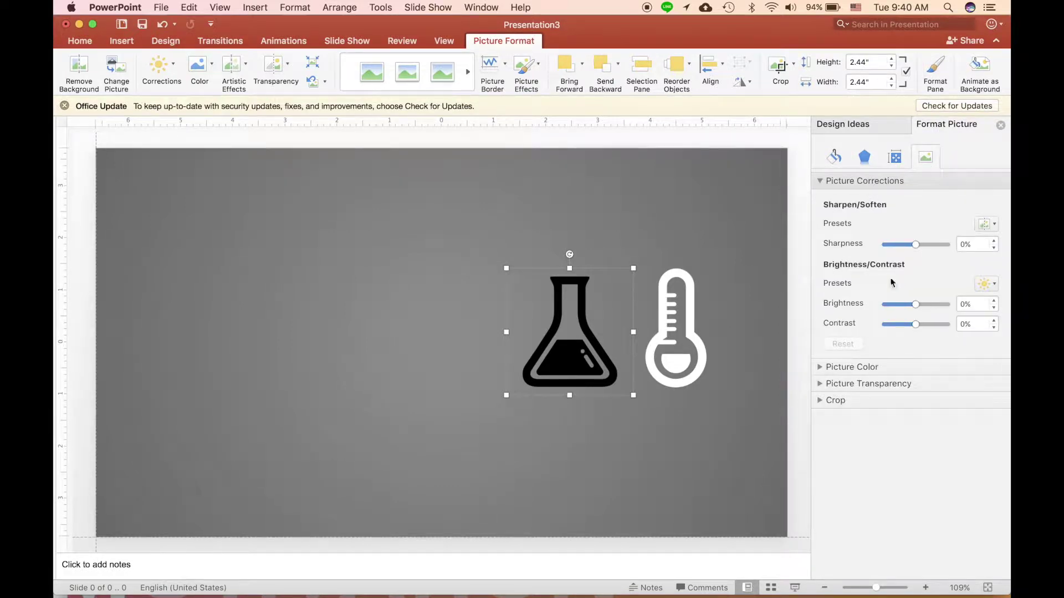
pyautogui.moveTo(915, 325); pyautogui.dragTo(874, 331)
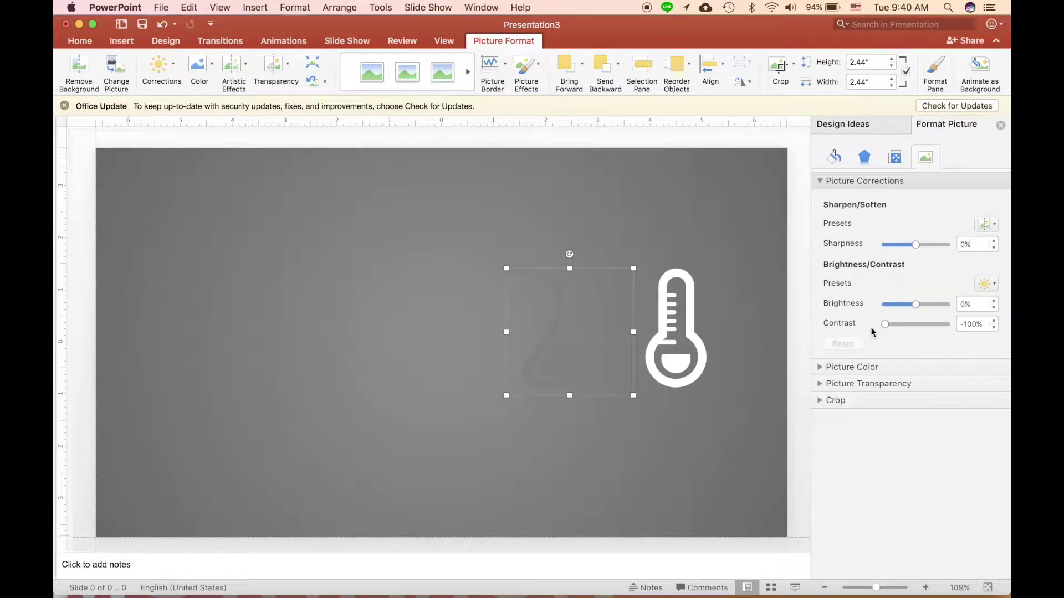
pyautogui.click(199, 65)
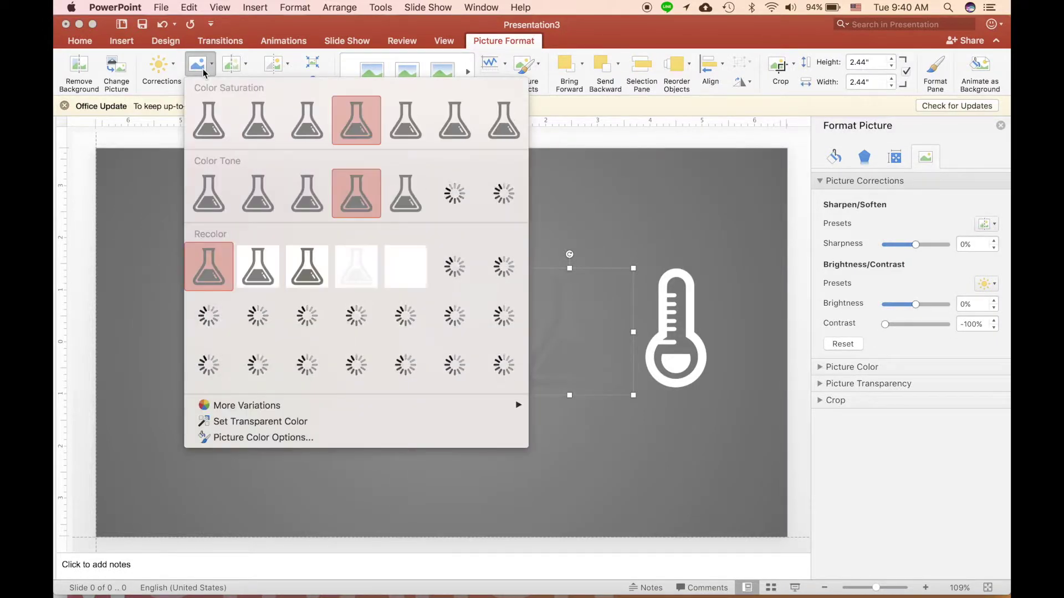
pyautogui.click(404, 272)
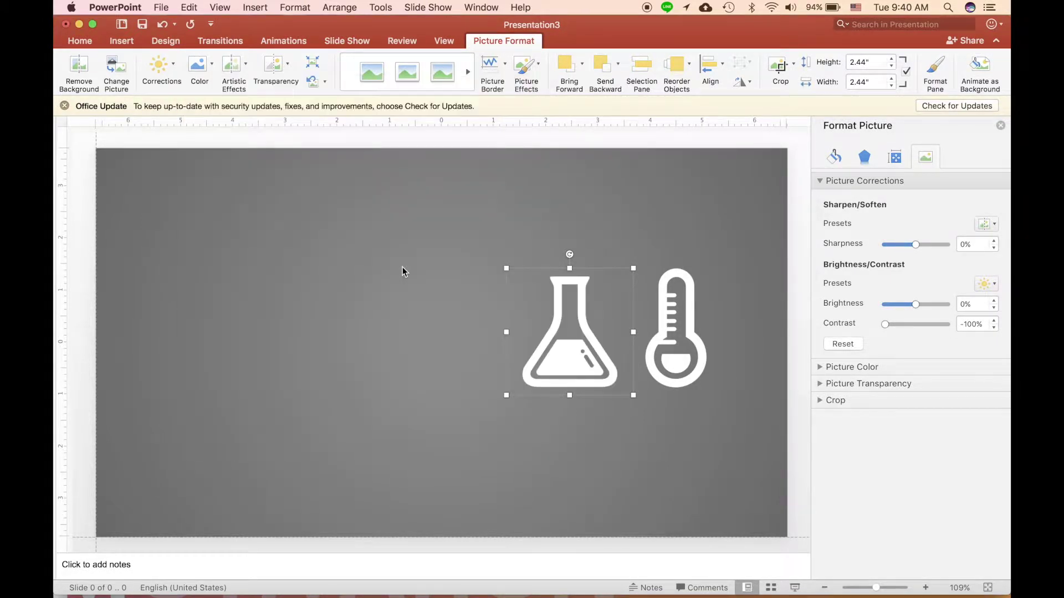
pyautogui.click(419, 351)
# - Insert the mouse image from the desktop, shrink it to about 2.97" by 1.74" and place it left of the flask
pyautogui.press('F11')
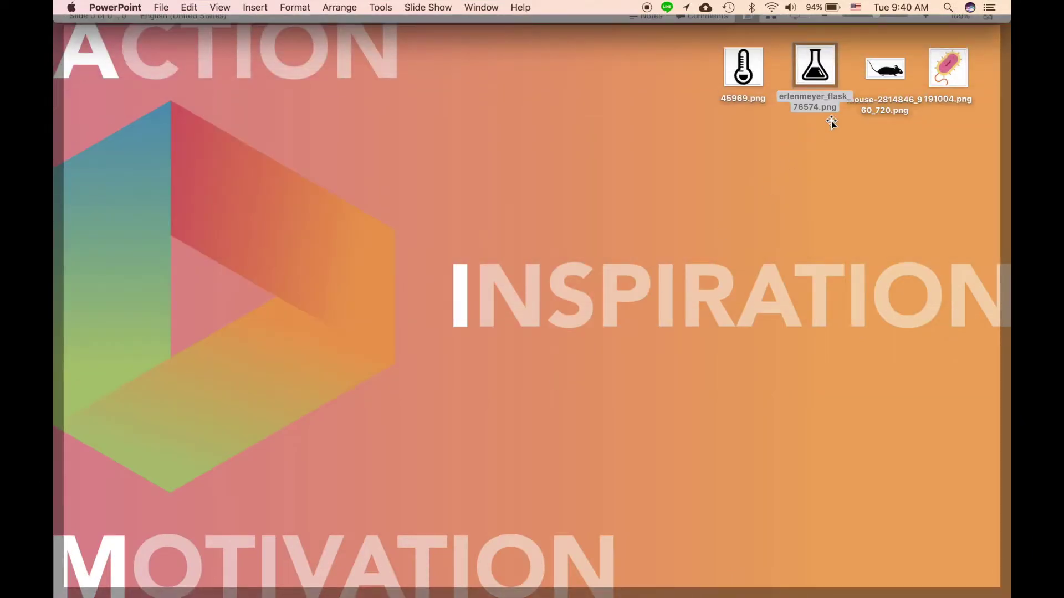
pyautogui.moveTo(945, 72); pyautogui.dragTo(477, 341)
pyautogui.press('F11')
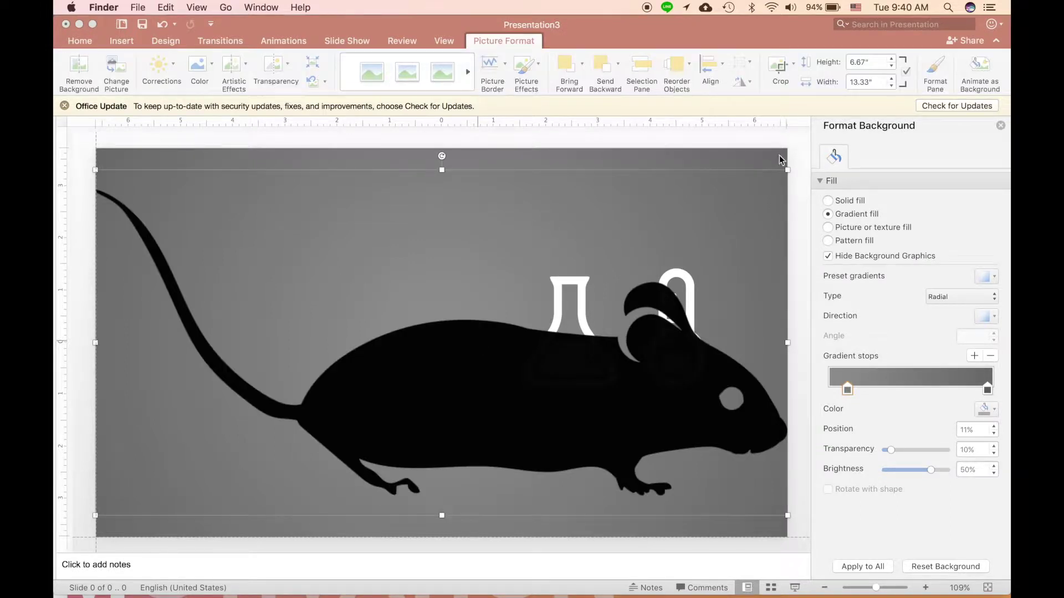
pyautogui.click(787, 171)
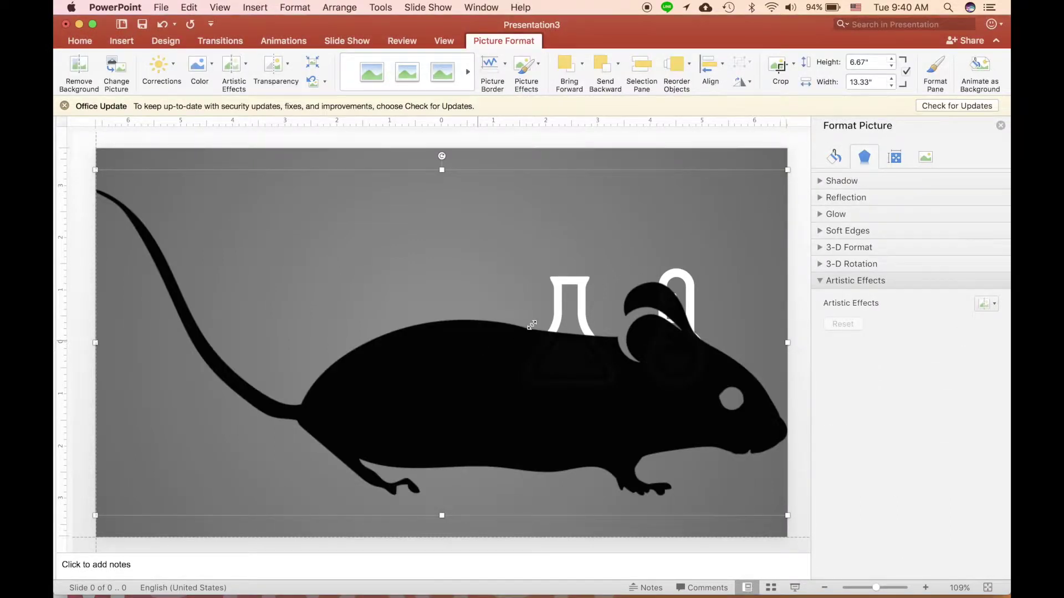
pyautogui.moveTo(790, 169); pyautogui.dragTo(276, 425)
pyautogui.moveTo(277, 470); pyautogui.dragTo(250, 471)
pyautogui.moveTo(194, 498); pyautogui.dragTo(442, 375)
# - Set the mouse icon's contrast to -100% and recolor it solid white
pyautogui.click(199, 69)
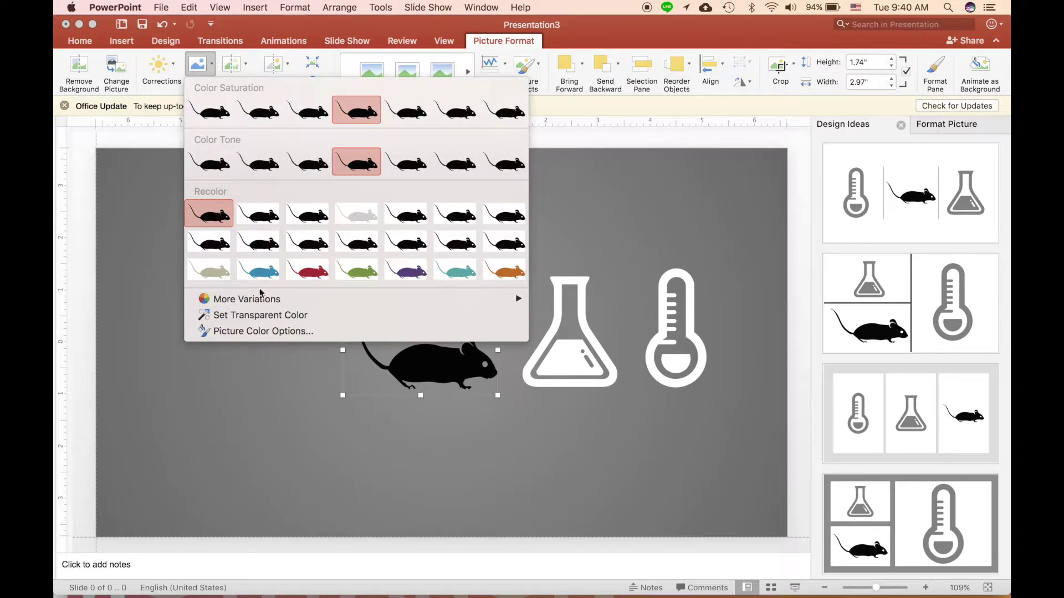
pyautogui.click(261, 330)
pyautogui.moveTo(910, 327); pyautogui.dragTo(878, 326)
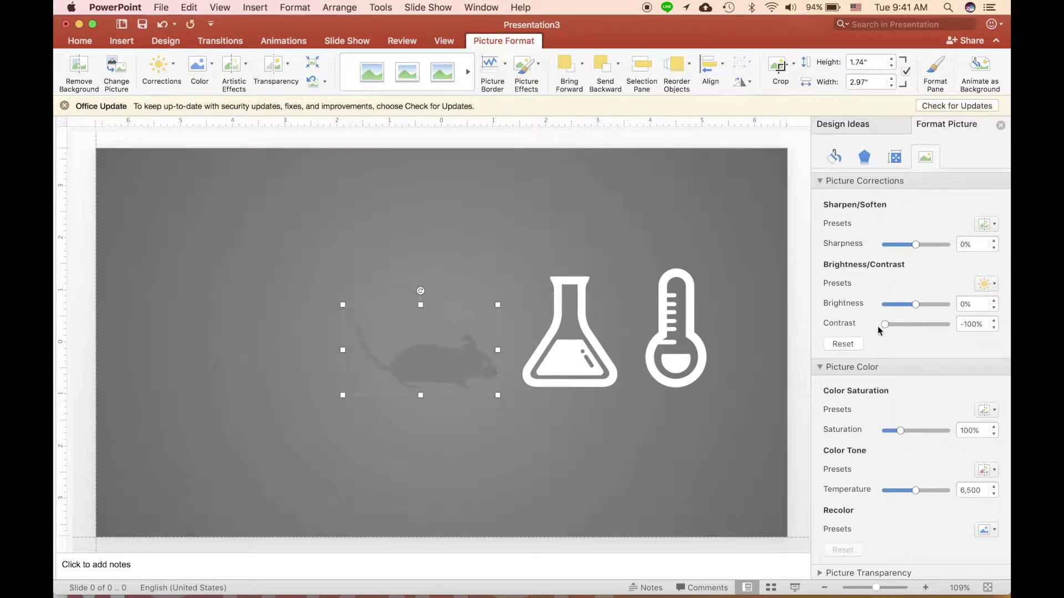
pyautogui.click(200, 65)
pyautogui.click(392, 212)
# - Insert the bacterium image 191004.png at about 2.64" square, rotate it so the body lies horizontal and place it left of the mouse
pyautogui.press('F11')
pyautogui.press('F11')
pyautogui.moveTo(934, 73); pyautogui.dragTo(351, 298)
pyautogui.moveTo(588, 194); pyautogui.dragTo(431, 353)
pyautogui.moveTo(363, 339); pyautogui.dragTo(294, 484)
pyautogui.moveTo(355, 455); pyautogui.dragTo(235, 384)
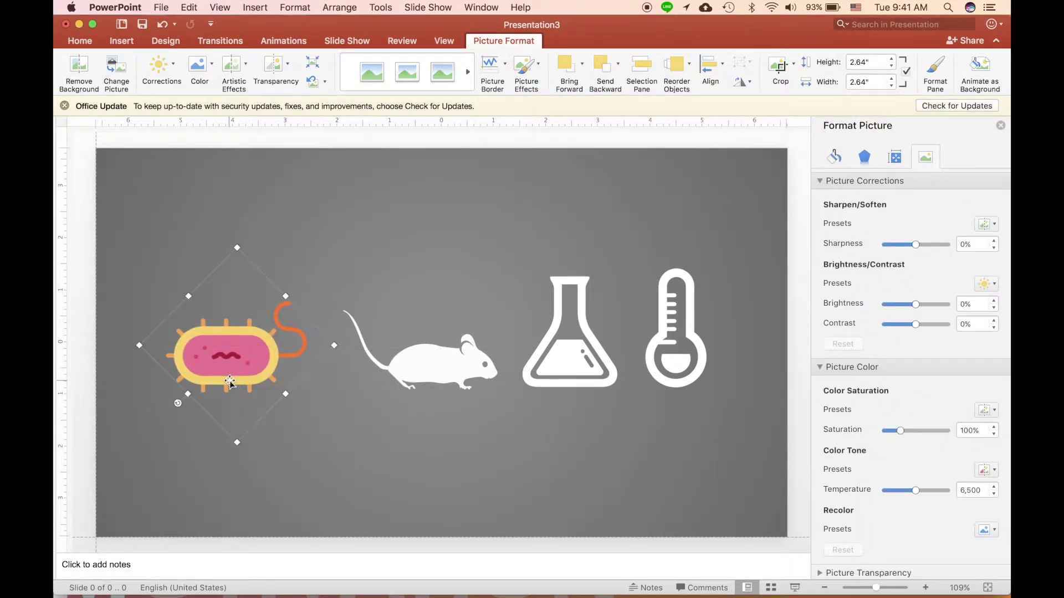
# - Recolor the bacterium icon white and set its contrast to -100% so its inner details turn white too
pyautogui.click(198, 65)
pyautogui.click(406, 274)
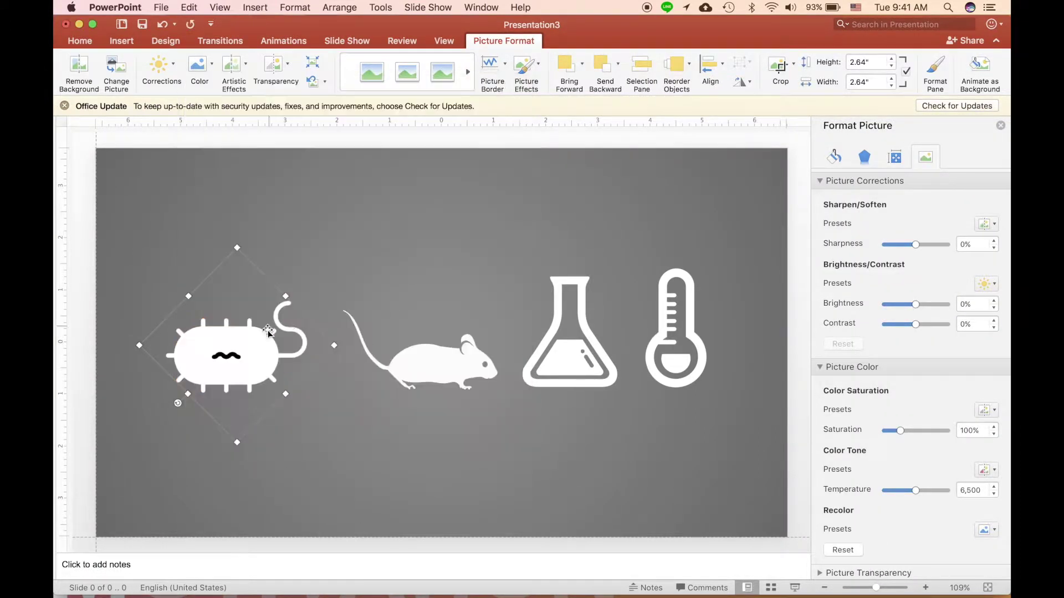
pyautogui.moveTo(915, 324); pyautogui.dragTo(872, 327)
pyautogui.click(314, 403)
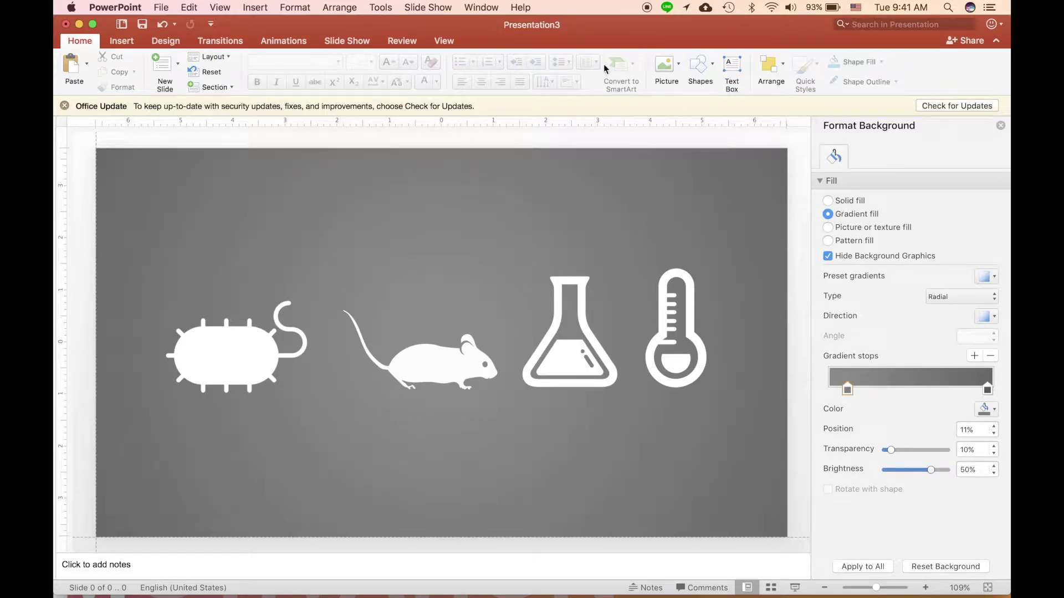
# - Draw a blue circle centred on the thermometer icon and send it to the back
pyautogui.click(700, 66)
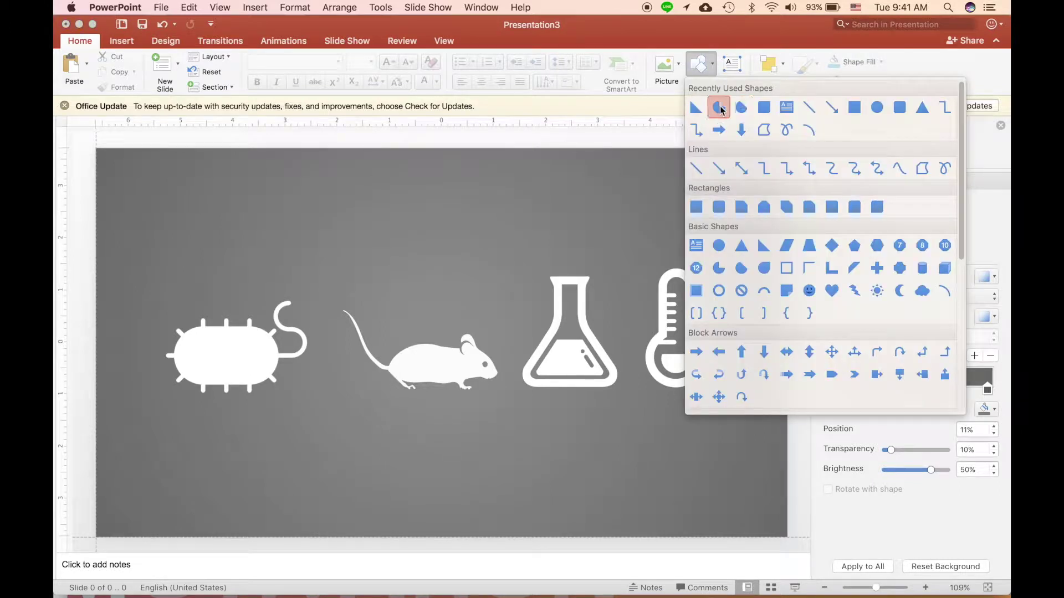
pyautogui.click(886, 108)
pyautogui.moveTo(656, 379); pyautogui.dragTo(727, 280)
pyautogui.moveTo(681, 363); pyautogui.dragTo(693, 333)
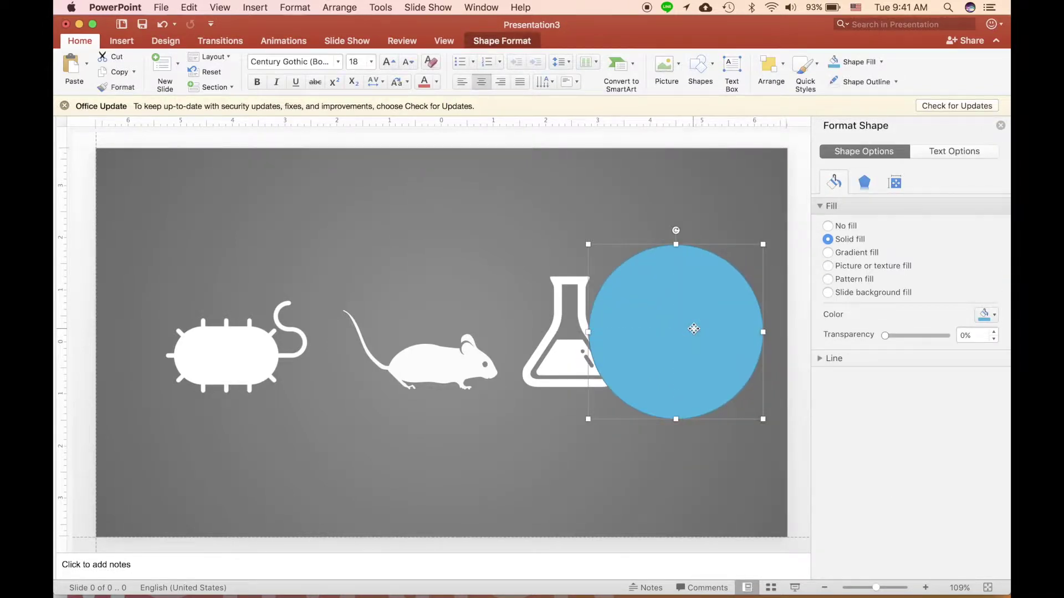
pyautogui.rightClick(693, 328)
pyautogui.moveTo(840, 463)
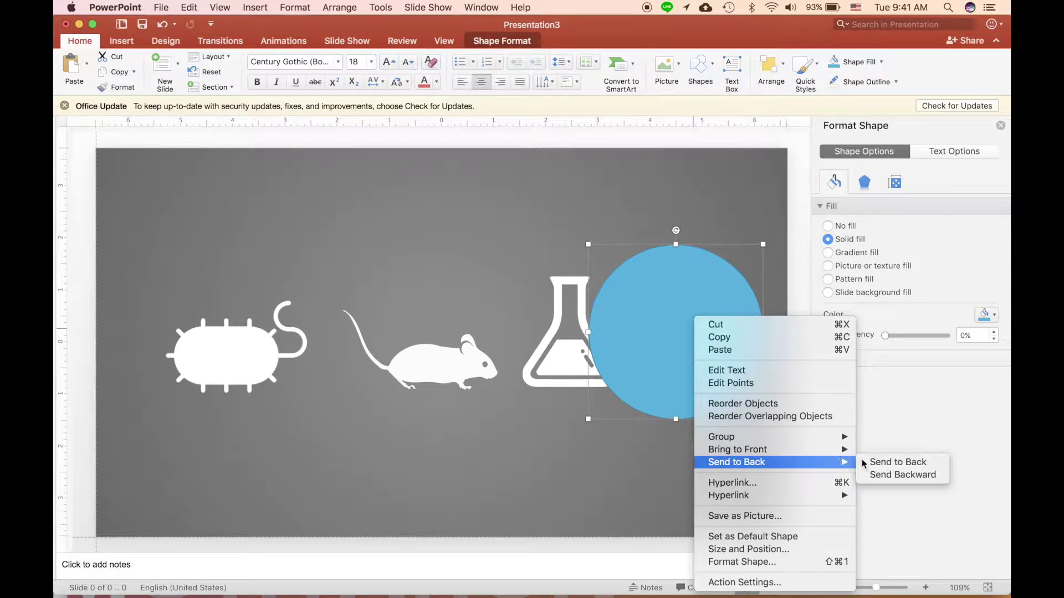
pyautogui.click(900, 462)
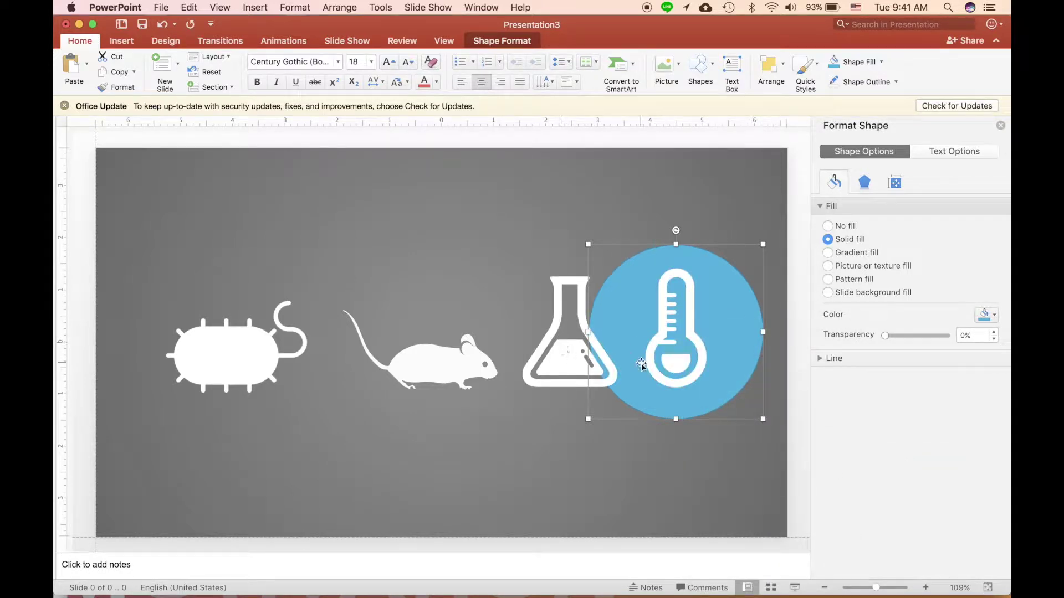
# - Move the bacterium, mouse and flask icons to the left to make room for the thermometer's circle
pyautogui.moveTo(225, 352); pyautogui.dragTo(185, 356)
pyautogui.moveTo(425, 365); pyautogui.dragTo(379, 366)
pyautogui.moveTo(569, 360); pyautogui.dragTo(534, 360)
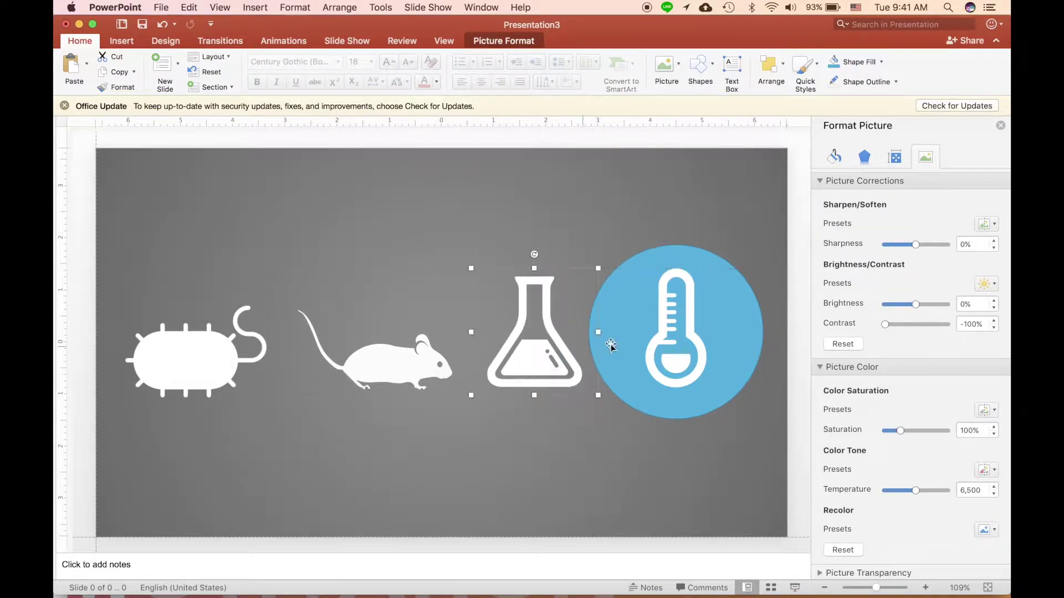
# - Group the thermometer with its circle, shrink the group slightly and move it toward the slide's right edge
pyautogui.keyDown('shift'); pyautogui.click(682, 370); pyautogui.keyUp('shift')
pyautogui.click(669, 432)
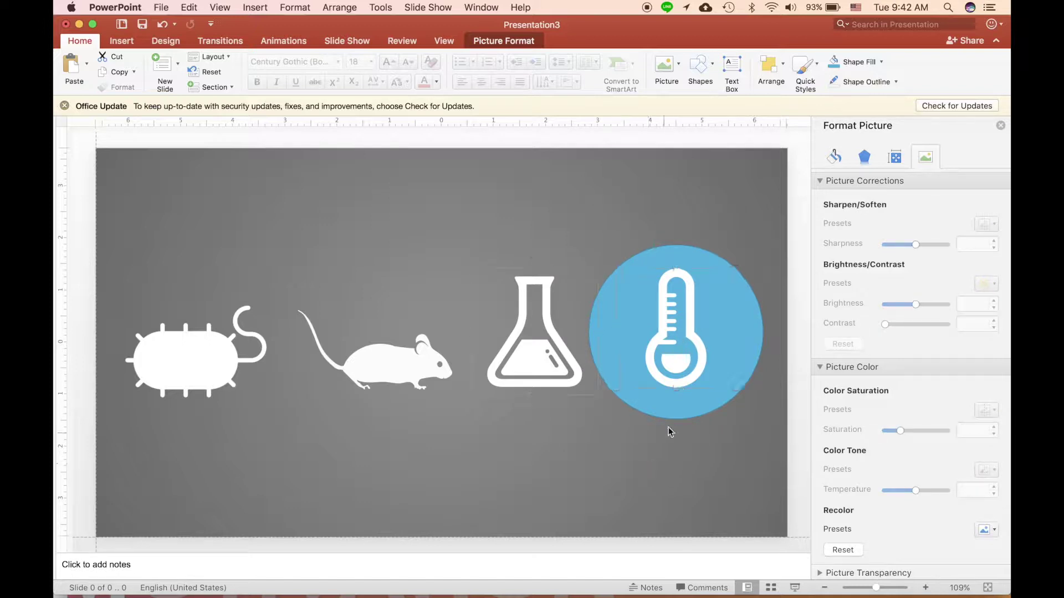
pyautogui.click(679, 366)
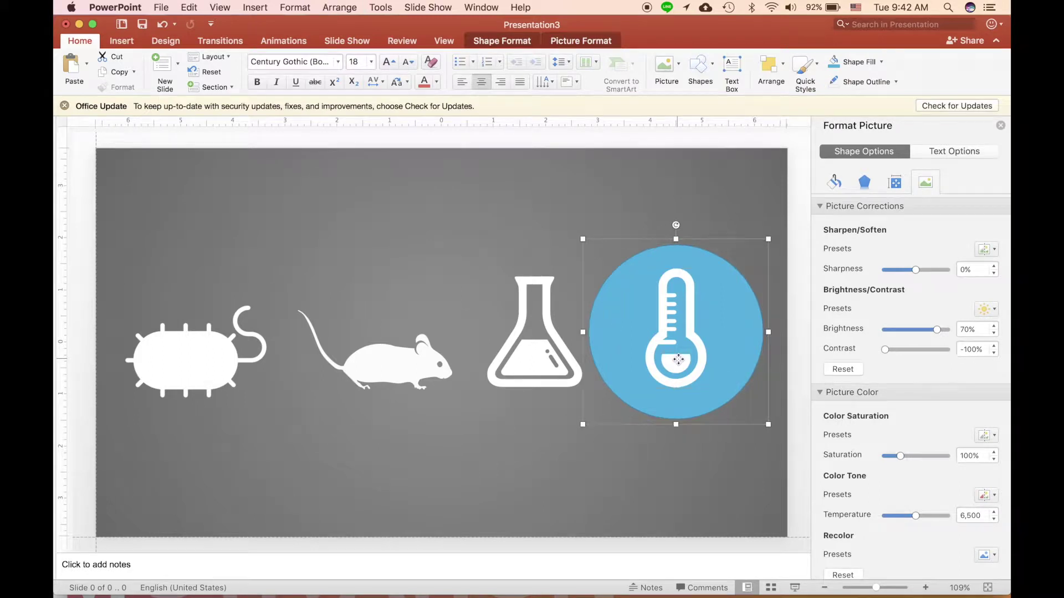
pyautogui.hotkey('shift', 'Left')
pyautogui.hotkey('shift', 'Left')
pyautogui.hotkey('shift', 'Down')
pyautogui.hotkey('shift', 'Down')
pyautogui.moveTo(679, 346); pyautogui.dragTo(713, 347)
# - Duplicate the blue circle, place the copy over the flask icon and send it to the back
pyautogui.click(752, 318)
pyautogui.click(726, 268)
pyautogui.press('super+d')
pyautogui.moveTo(710, 344); pyautogui.dragTo(533, 336)
pyautogui.rightClick(533, 337)
pyautogui.moveTo(593, 464)
pyautogui.click(720, 463)
# - Fit the flask icon inside its circle and group the two
pyautogui.click(551, 356)
pyautogui.click(555, 398)
pyautogui.click(551, 354)
pyautogui.keyDown('shift'); pyautogui.click(541, 391); pyautogui.keyUp('shift')
pyautogui.press('alt+super+g')
# - Place a copy of the blue circle over the mouse icon and send it to the back
pyautogui.moveTo(542, 391); pyautogui.dragTo(351, 391)
pyautogui.click(525, 384)
pyautogui.rightClick(395, 315)
pyautogui.moveTo(532, 462)
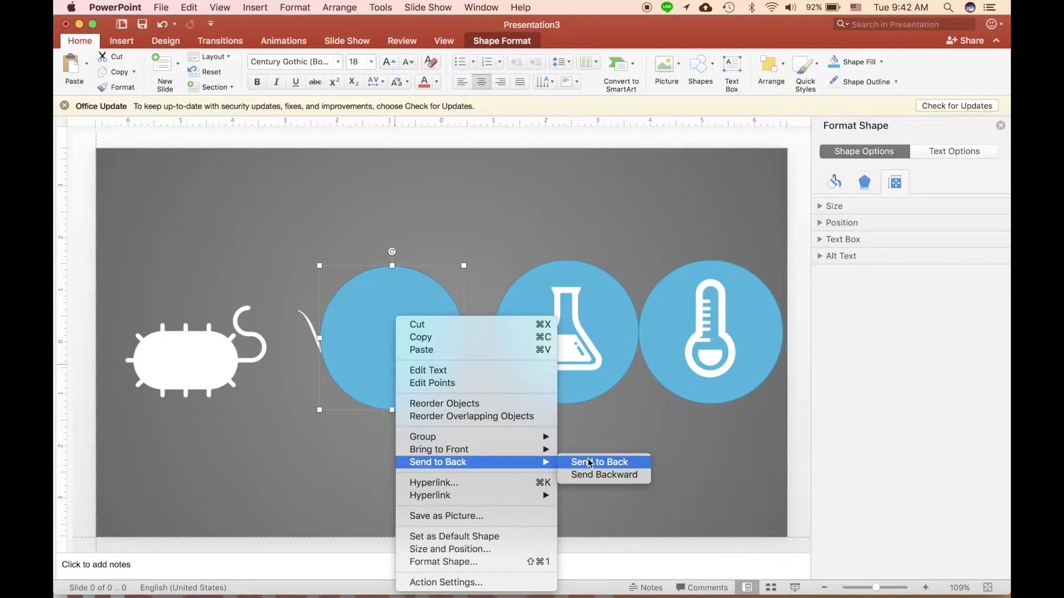
pyautogui.click(589, 462)
# - Shrink the mouse icon to fit inside its circle, centre it there and group the two
pyautogui.click(377, 366)
pyautogui.moveTo(451, 305); pyautogui.dragTo(435, 331)
pyautogui.moveTo(391, 362); pyautogui.dragTo(401, 353)
pyautogui.keyDown('shift'); pyautogui.click(432, 294); pyautogui.keyUp('shift')
pyautogui.moveTo(411, 290); pyautogui.dragTo(411, 292)
pyautogui.click(478, 331)
# - Paste another blue circle, place it over the bacterium icon and send it to the back
pyautogui.press('super+v')
pyautogui.moveTo(566, 325); pyautogui.dragTo(180, 337)
pyautogui.rightClick(190, 360)
pyautogui.moveTo(238, 449)
pyautogui.click(396, 452)
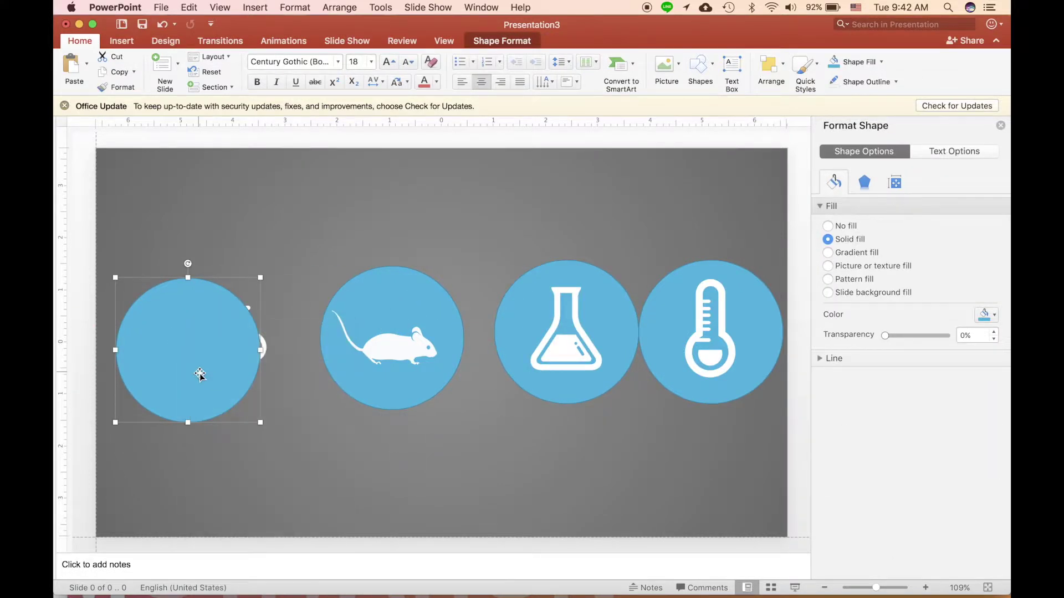
pyautogui.rightClick(198, 371)
pyautogui.click(413, 466)
# - Centre the bacterium icon at a reduced size inside its circle and group the two
pyautogui.click(196, 351)
pyautogui.moveTo(196, 349); pyautogui.dragTo(193, 342)
pyautogui.click(220, 297)
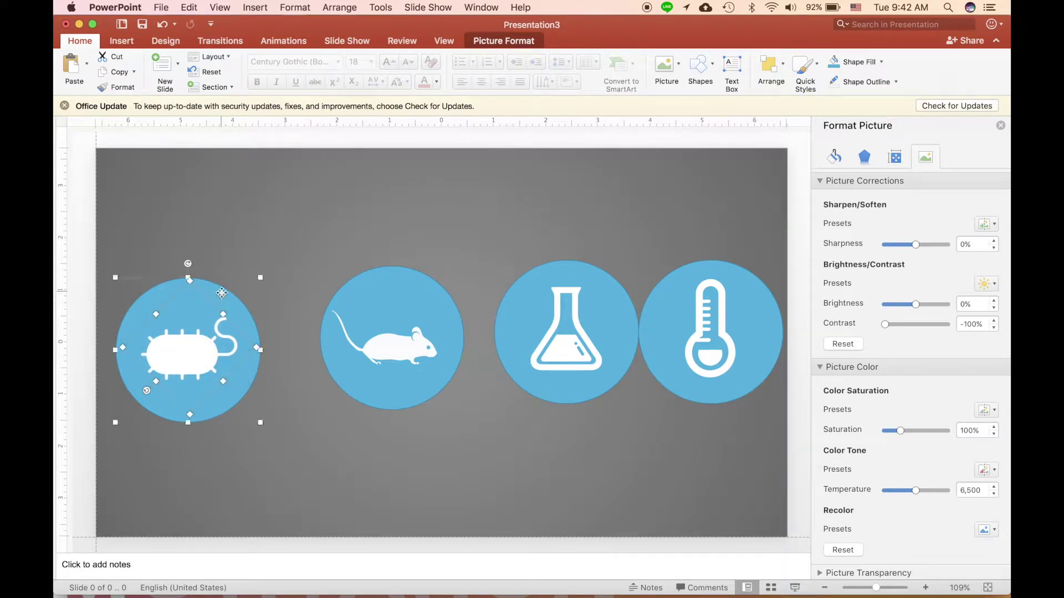
# - Select all four icon groups, align them by their middles and distribute them horizontally
pyautogui.keyDown('shift'); pyautogui.click(381, 307); pyautogui.keyUp('shift')
pyautogui.keyDown('shift'); pyautogui.click(566, 288); pyautogui.keyUp('shift')
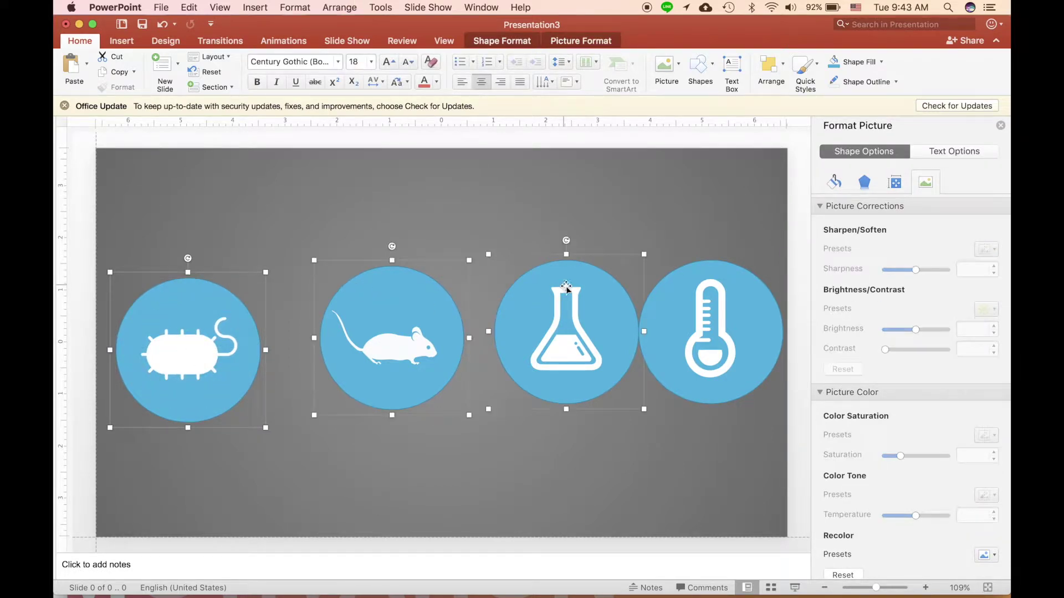
pyautogui.keyDown('shift'); pyautogui.click(706, 288); pyautogui.keyUp('shift')
pyautogui.click(769, 71)
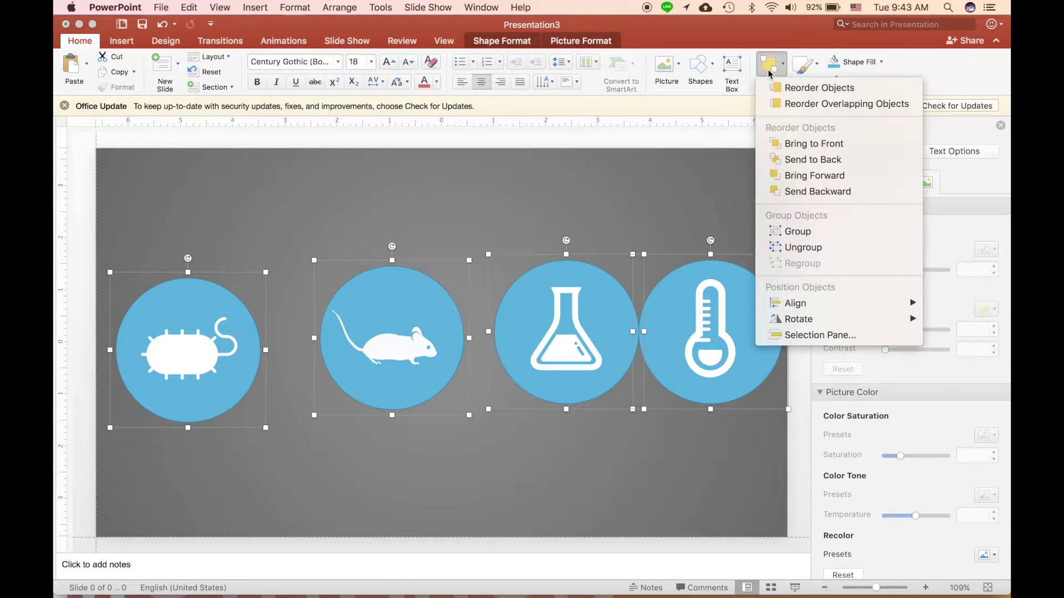
pyautogui.moveTo(799, 304)
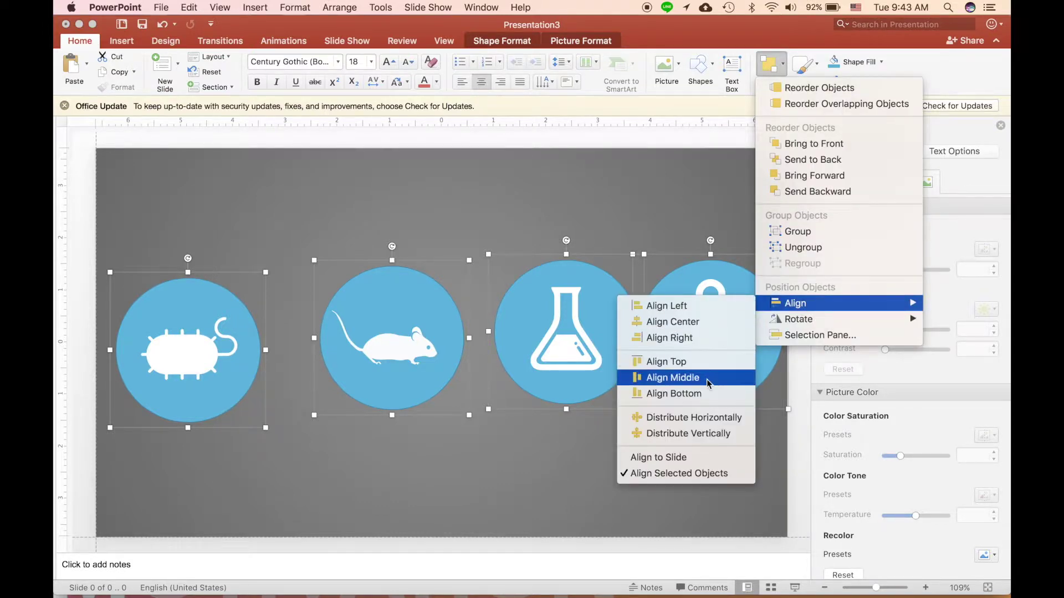
pyautogui.click(707, 380)
pyautogui.click(769, 71)
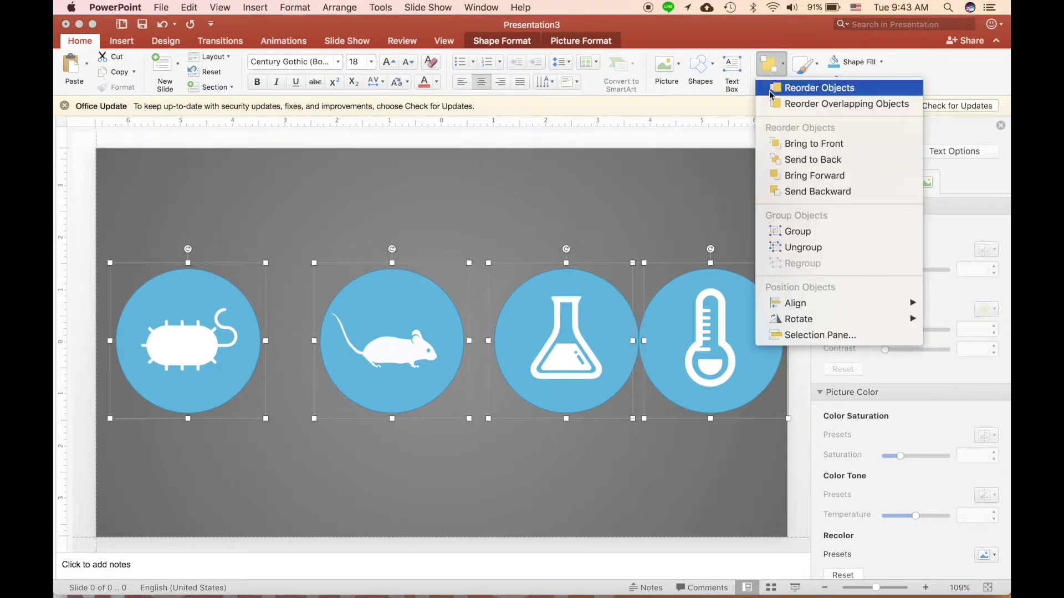
pyautogui.moveTo(784, 314)
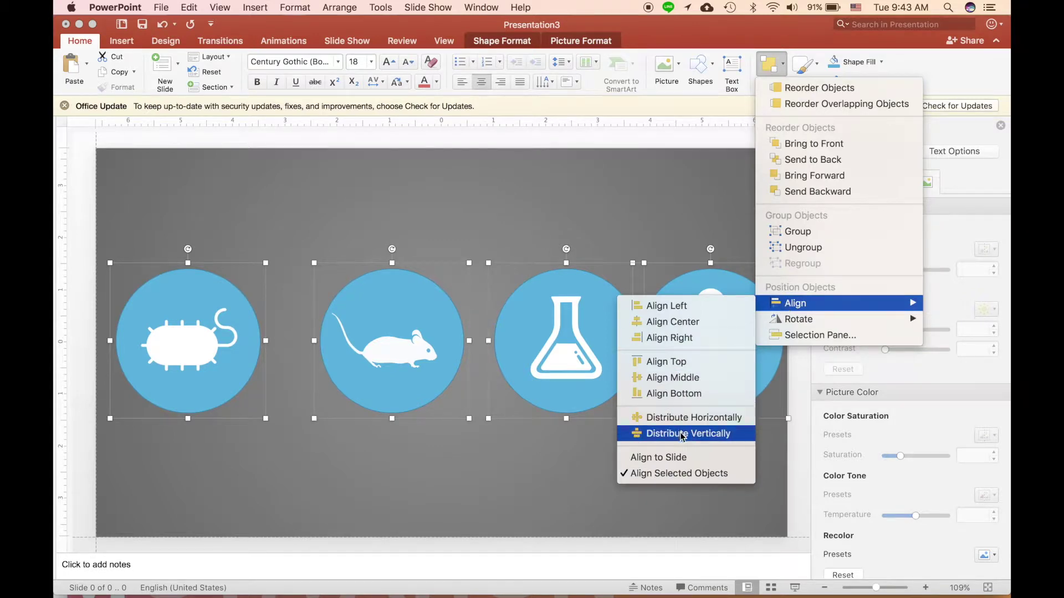
pyautogui.click(682, 421)
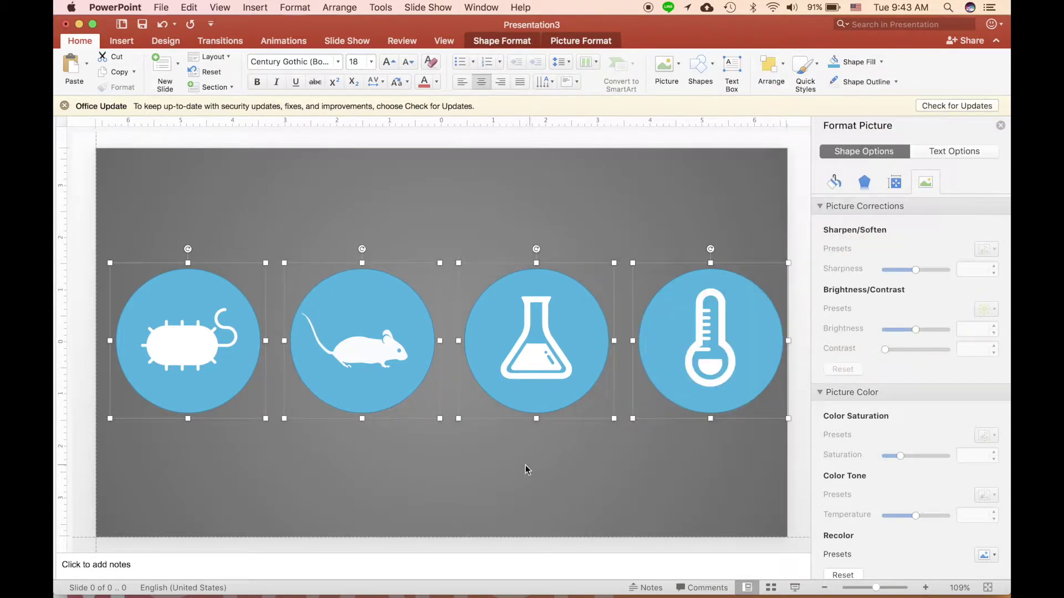
# - Change the slide background to a solid white fill
pyautogui.click(525, 470)
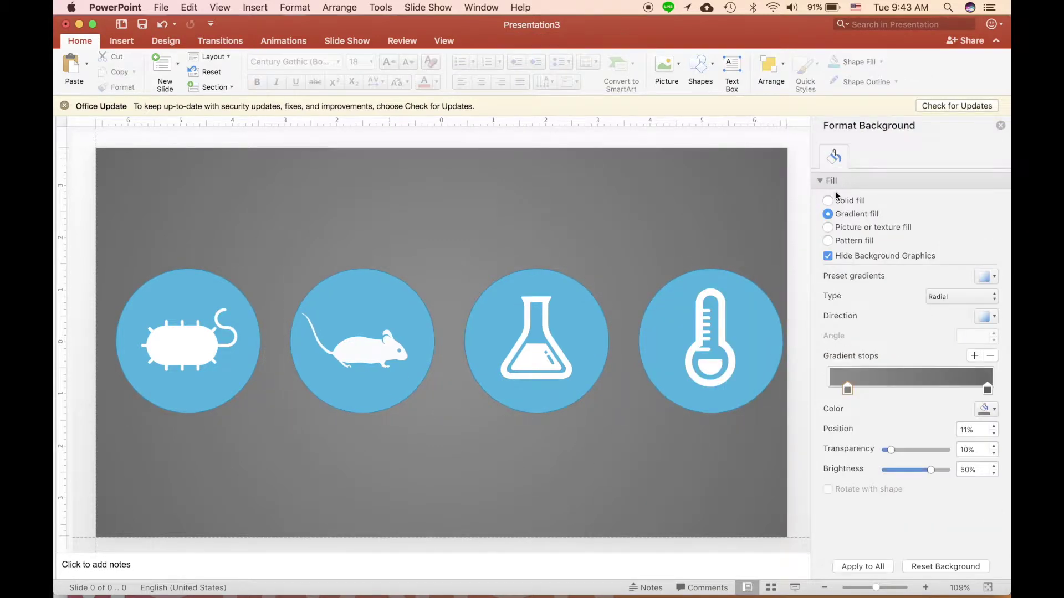
pyautogui.click(828, 202)
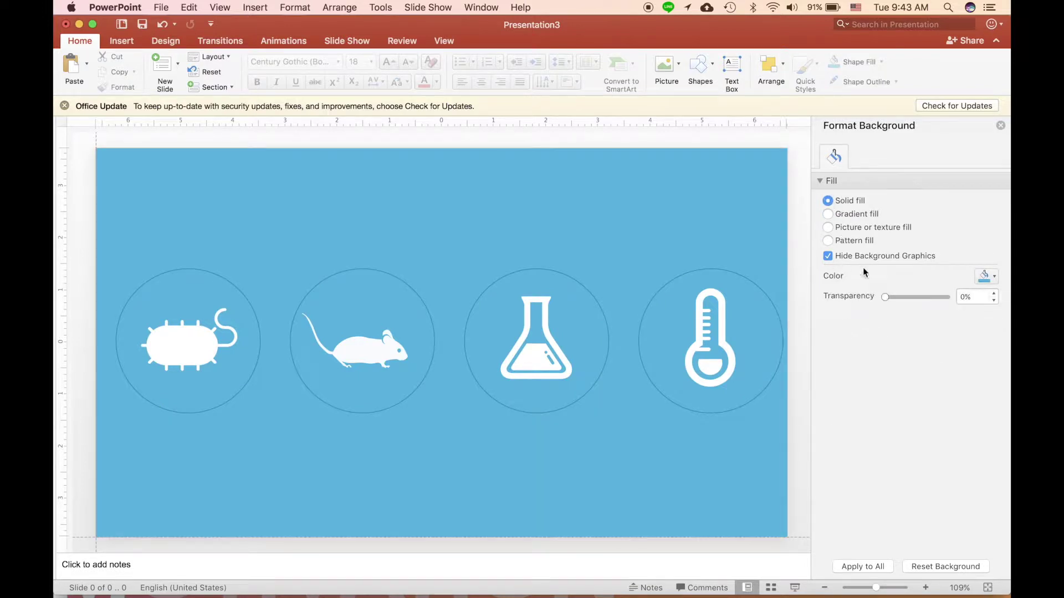
pyautogui.click(985, 276)
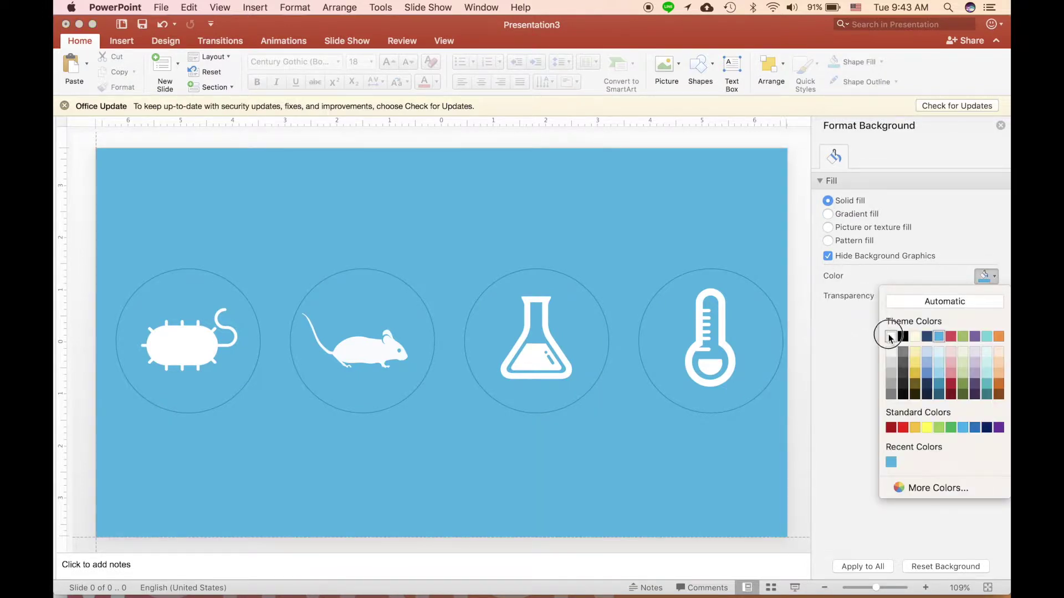
pyautogui.click(891, 335)
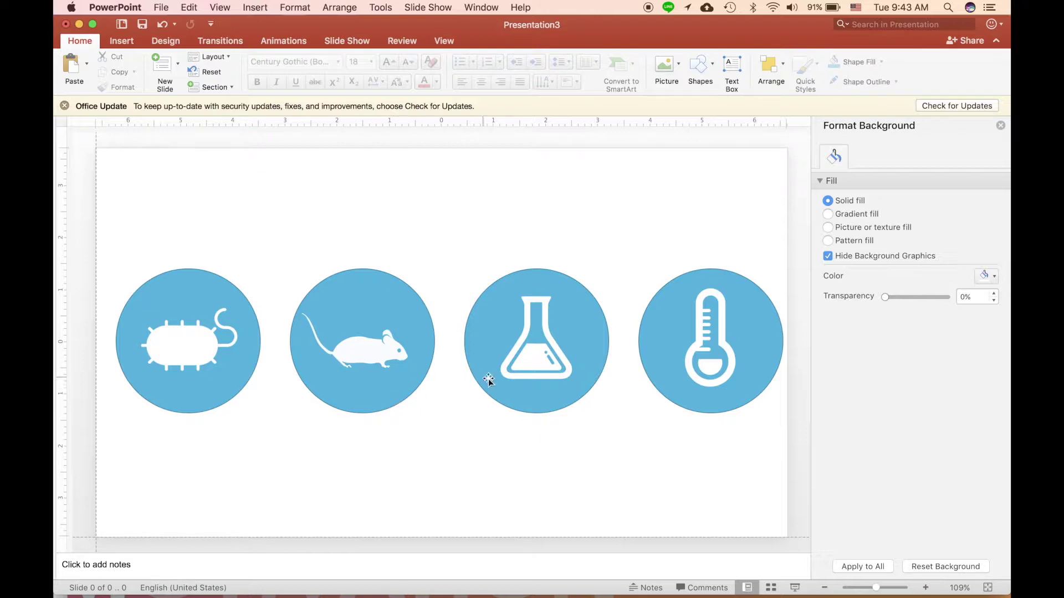
# - Give the circle behind the bacterium a radial gradient fill spreading from the centre, with its first stop at 0%
pyautogui.click(221, 399)
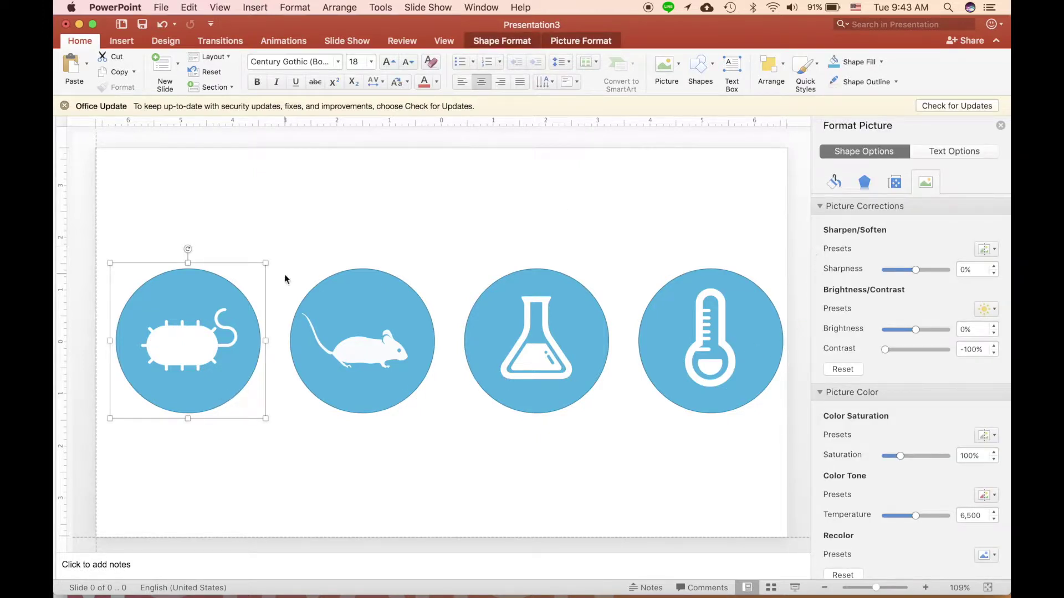
pyautogui.click(241, 306)
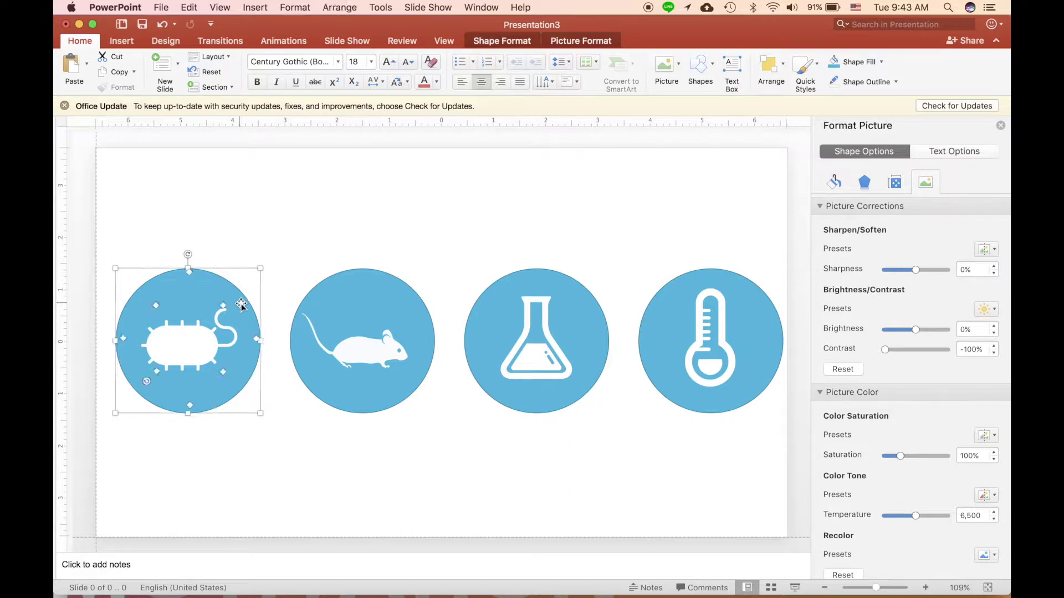
pyautogui.click(278, 257)
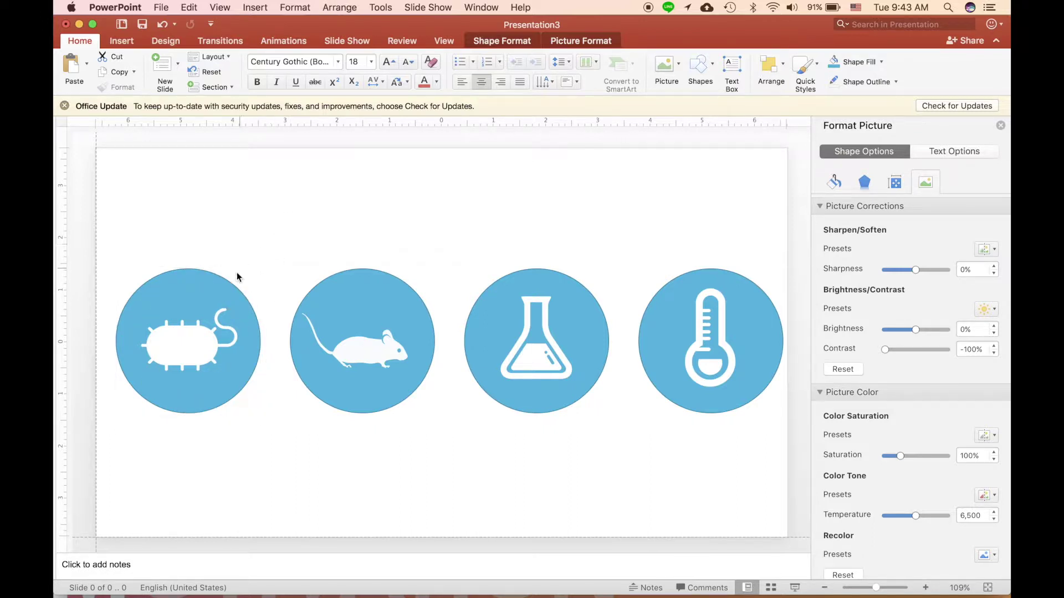
pyautogui.click(227, 287)
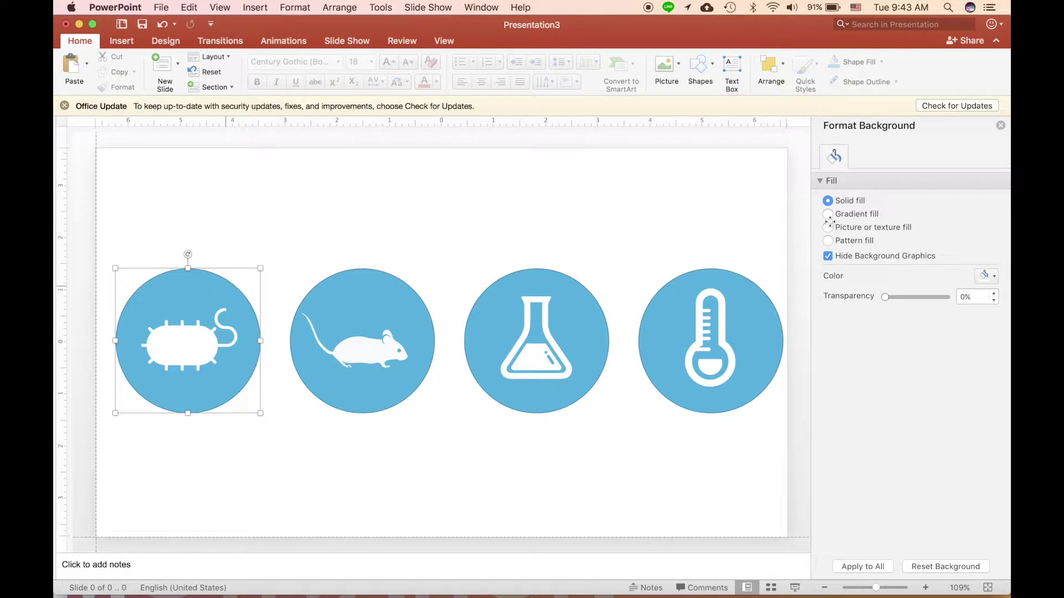
pyautogui.click(841, 253)
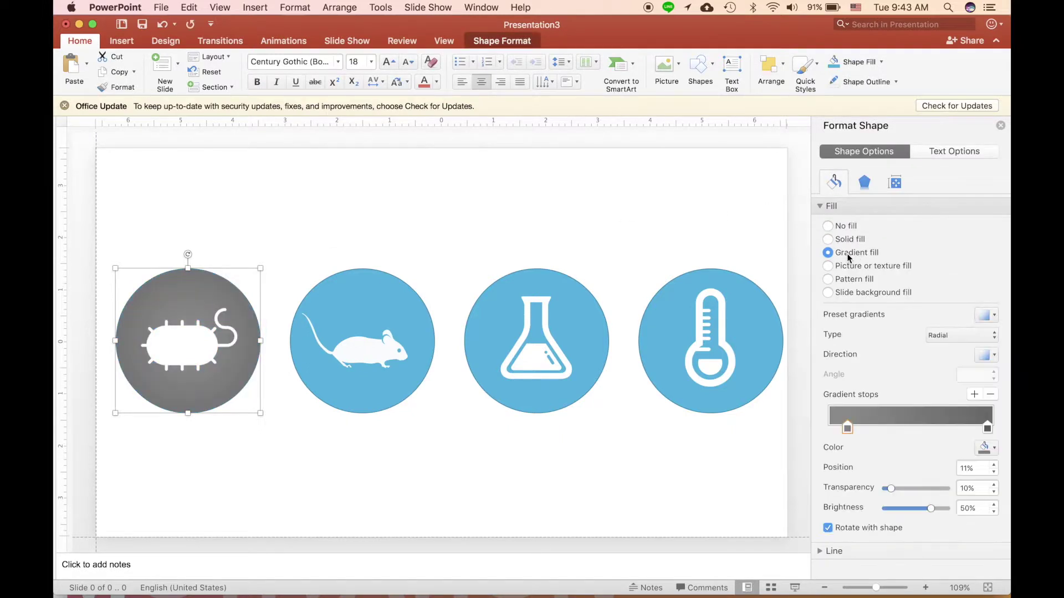
pyautogui.moveTo(841, 435); pyautogui.dragTo(814, 433)
pyautogui.click(953, 336)
pyautogui.click(953, 336)
pyautogui.click(984, 356)
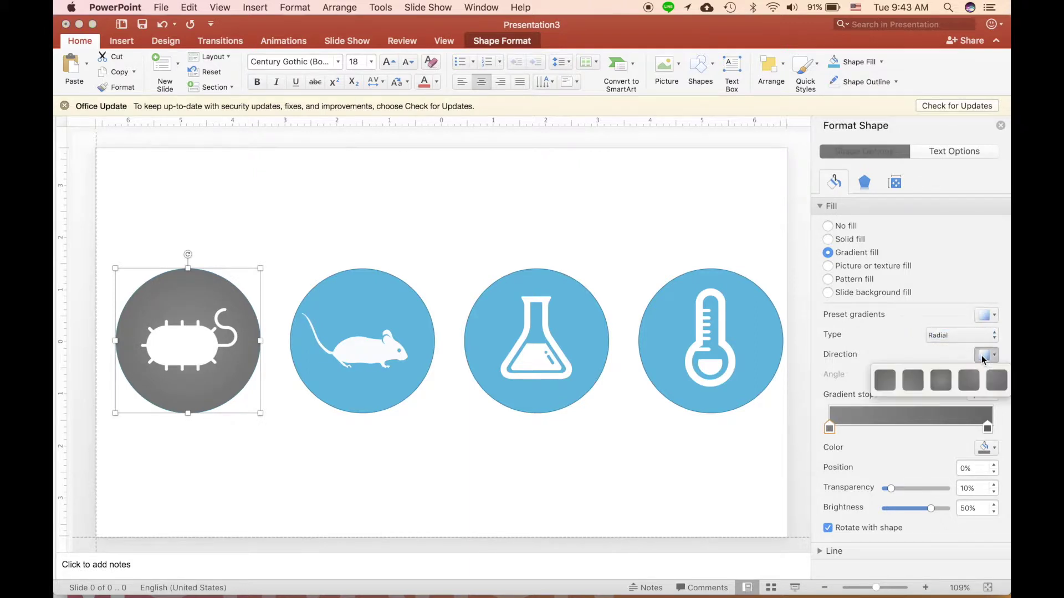
pyautogui.click(941, 382)
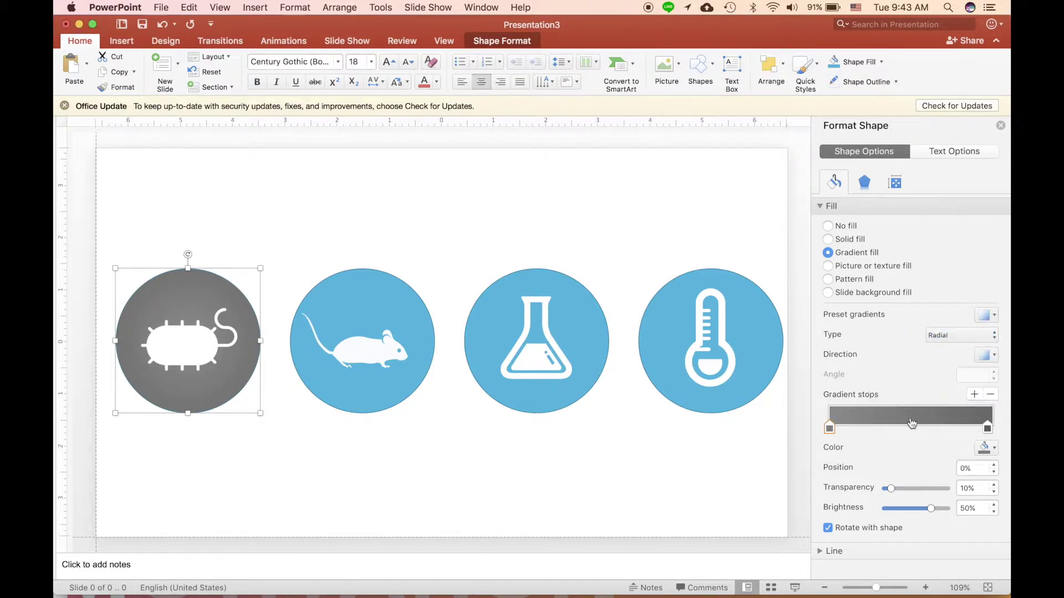
# - Colour the bacterium circle's gradient from very light blue to the theme blue, with the second stop at about 69%
pyautogui.click(985, 447)
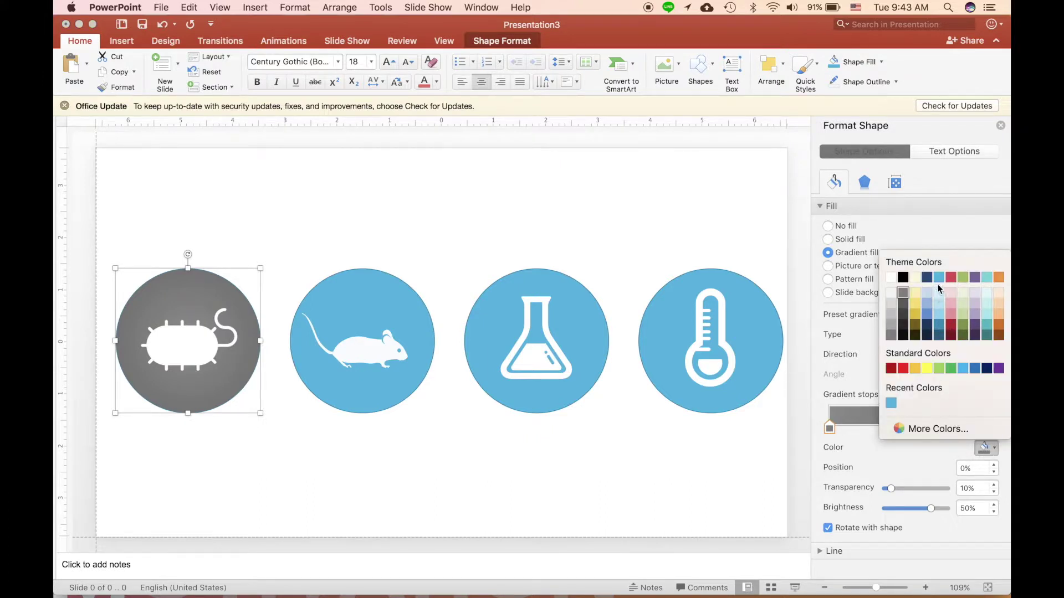
pyautogui.click(939, 297)
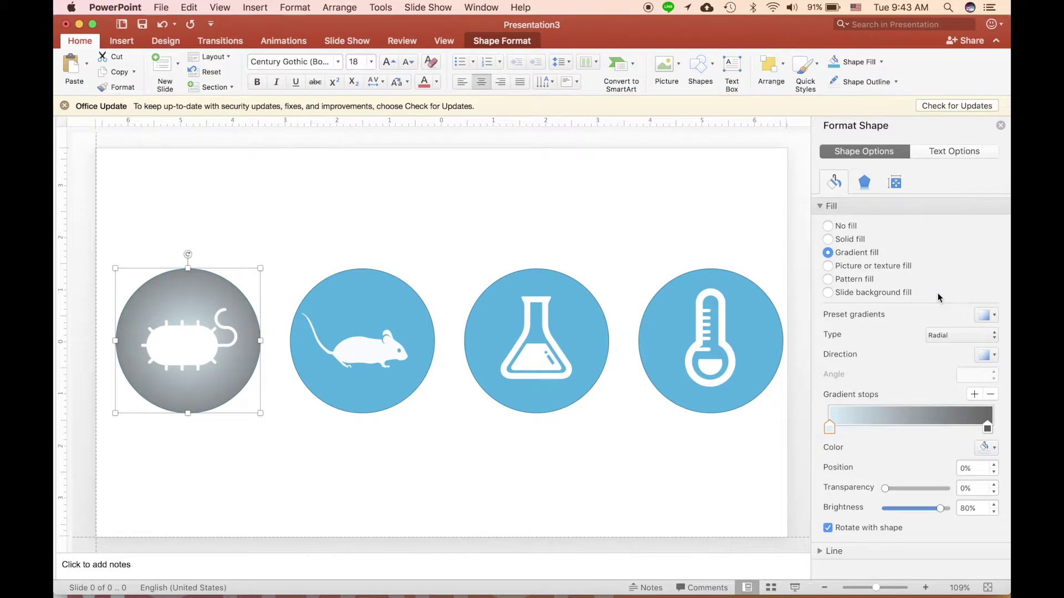
pyautogui.click(986, 427)
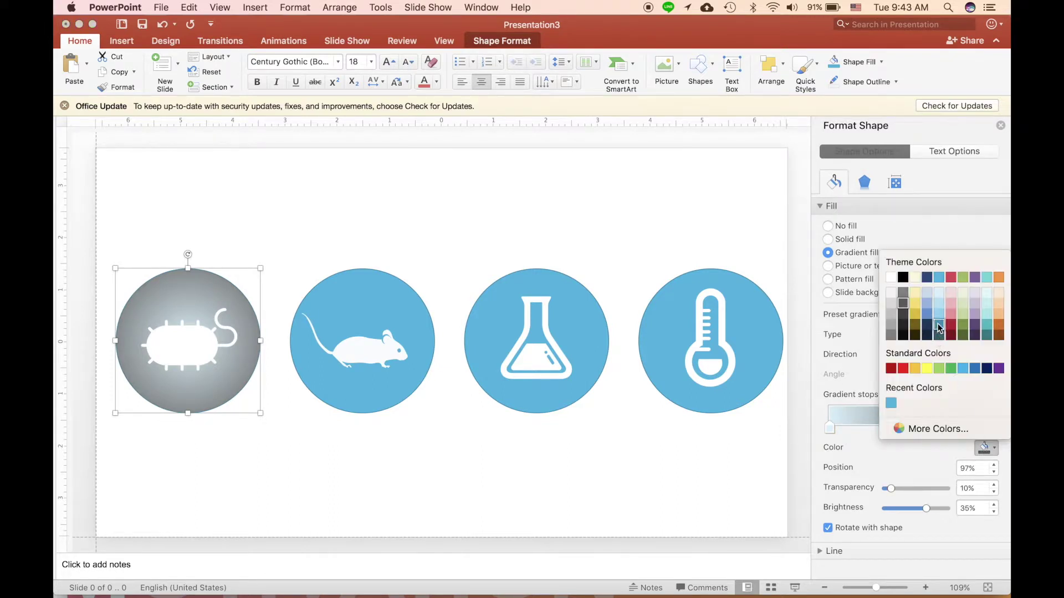
pyautogui.click(938, 278)
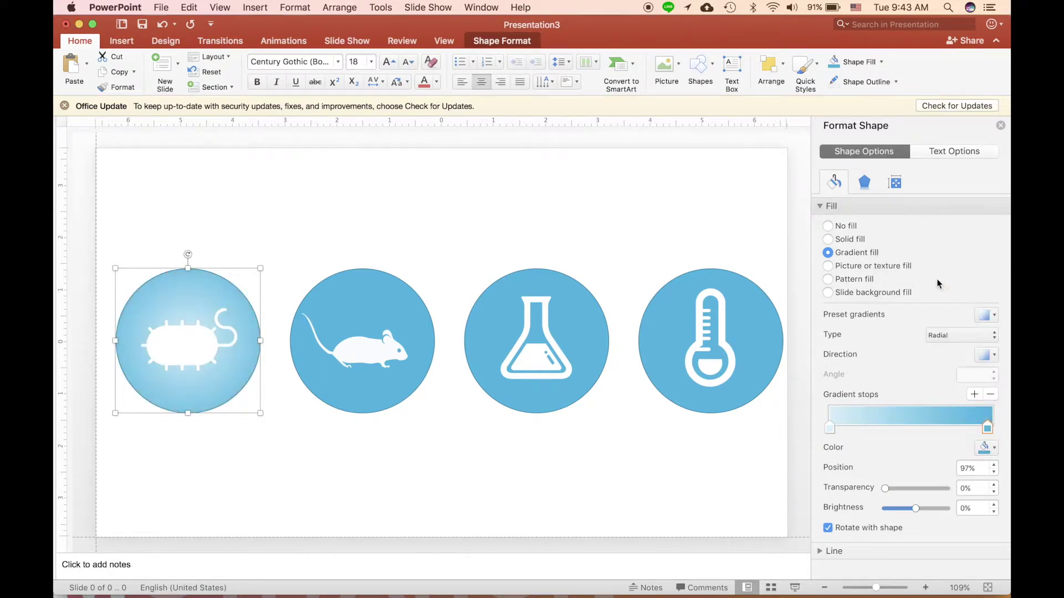
pyautogui.moveTo(986, 424); pyautogui.dragTo(943, 427)
# - Copy the bacterium circle's formatting onto the mouse circle and nudge the mouse icon slightly upward
pyautogui.click(402, 299)
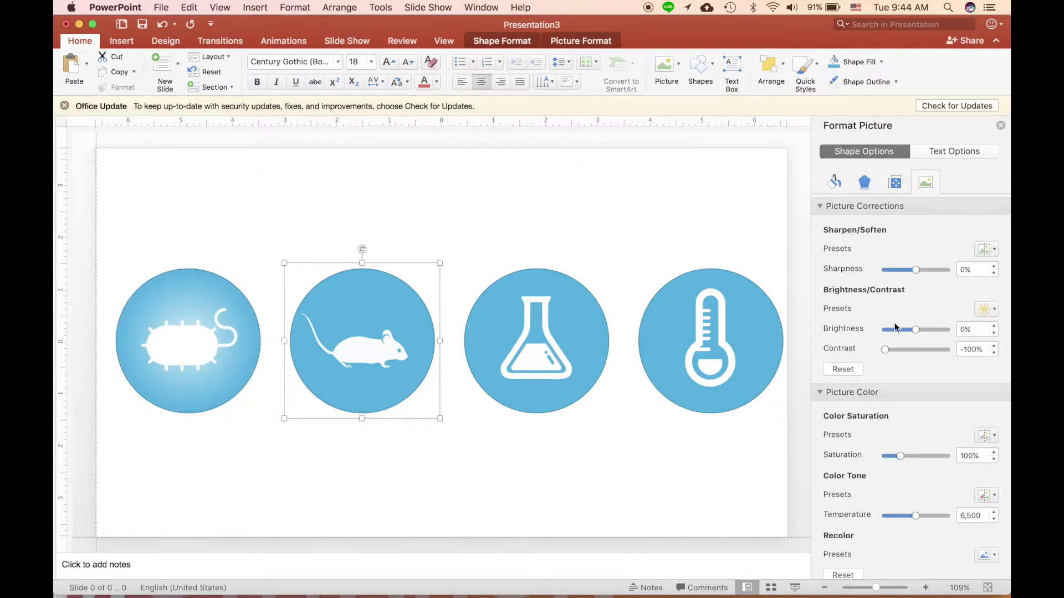
pyautogui.click(212, 278)
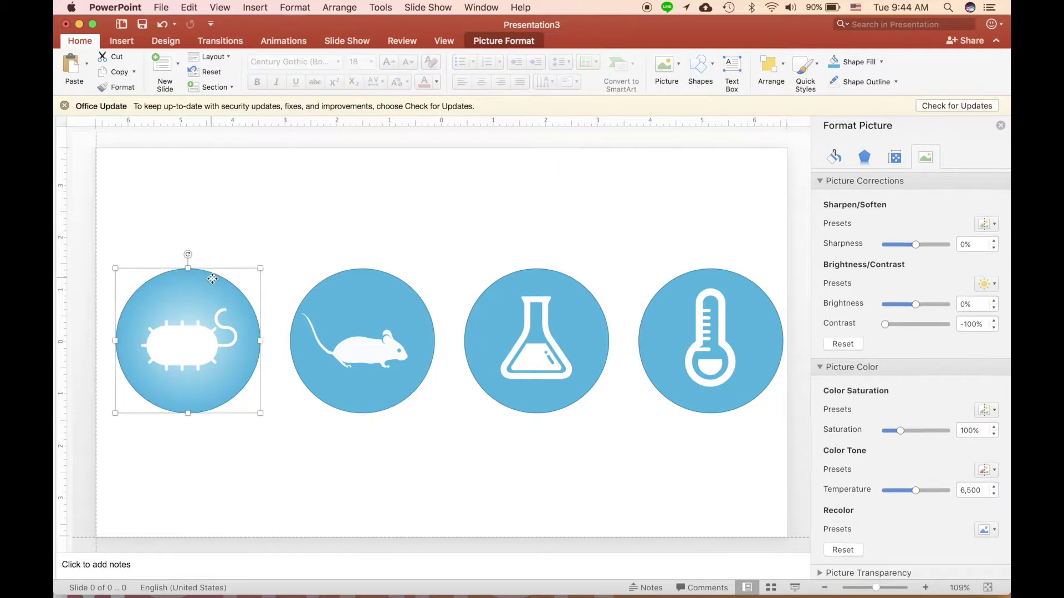
pyautogui.click(359, 288)
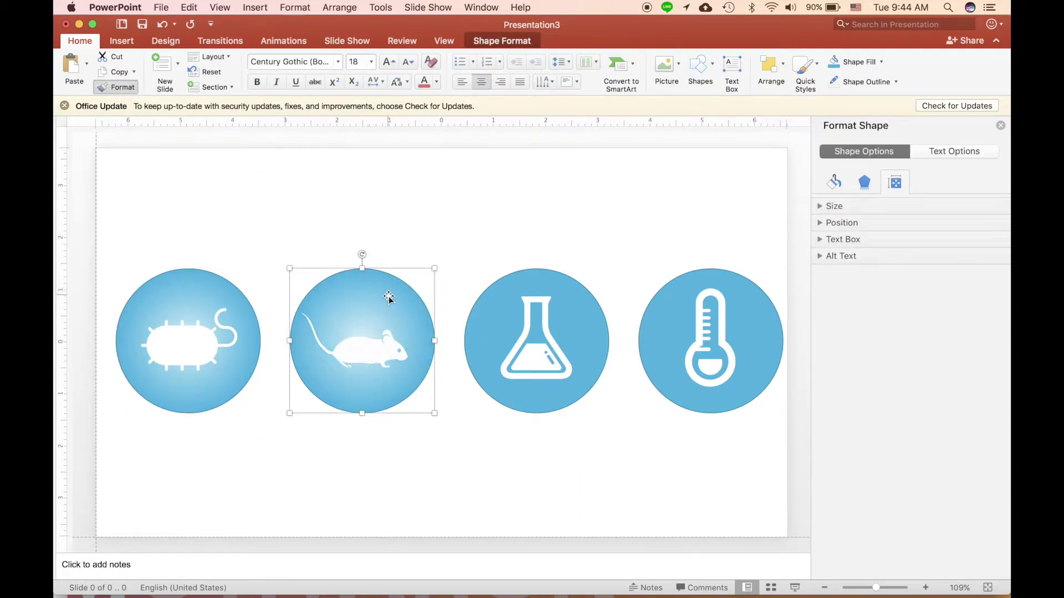
pyautogui.click(387, 347)
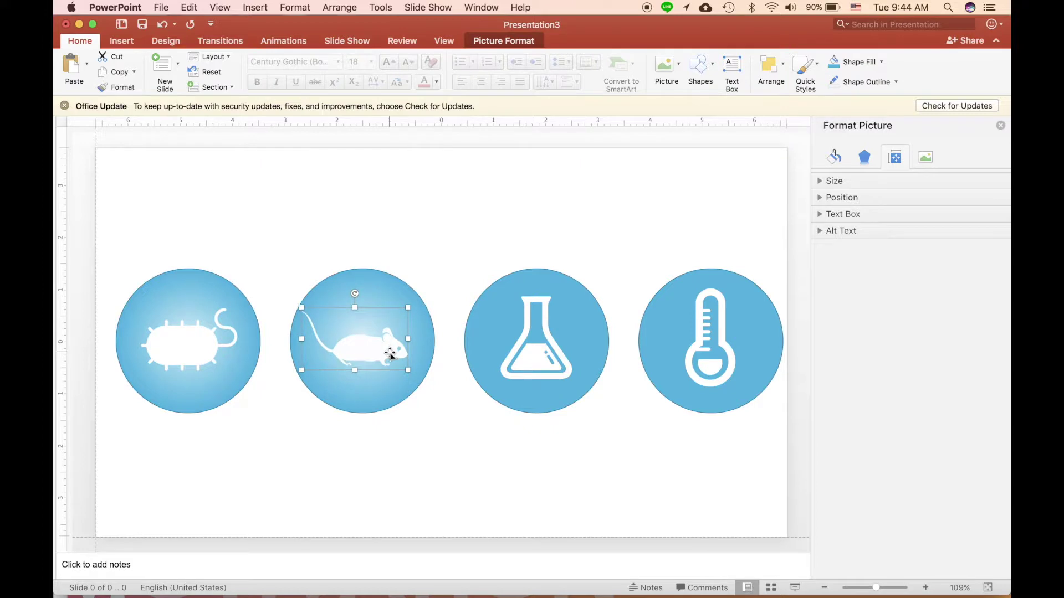
# - Recolour the mouse circle's gradient from light pink at the first stop to the theme red at the second
pyautogui.click(388, 298)
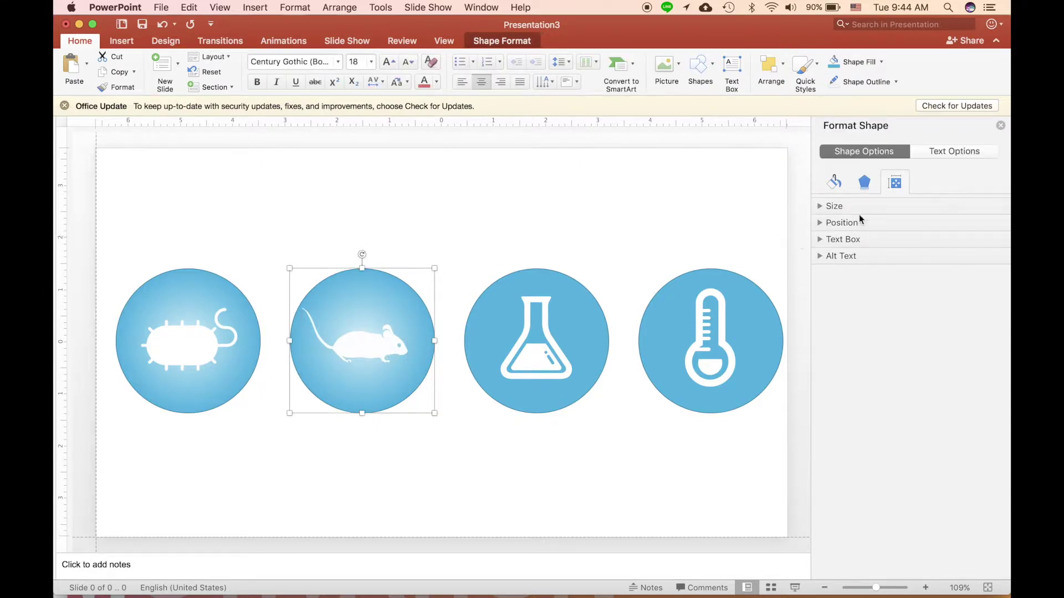
pyautogui.click(834, 183)
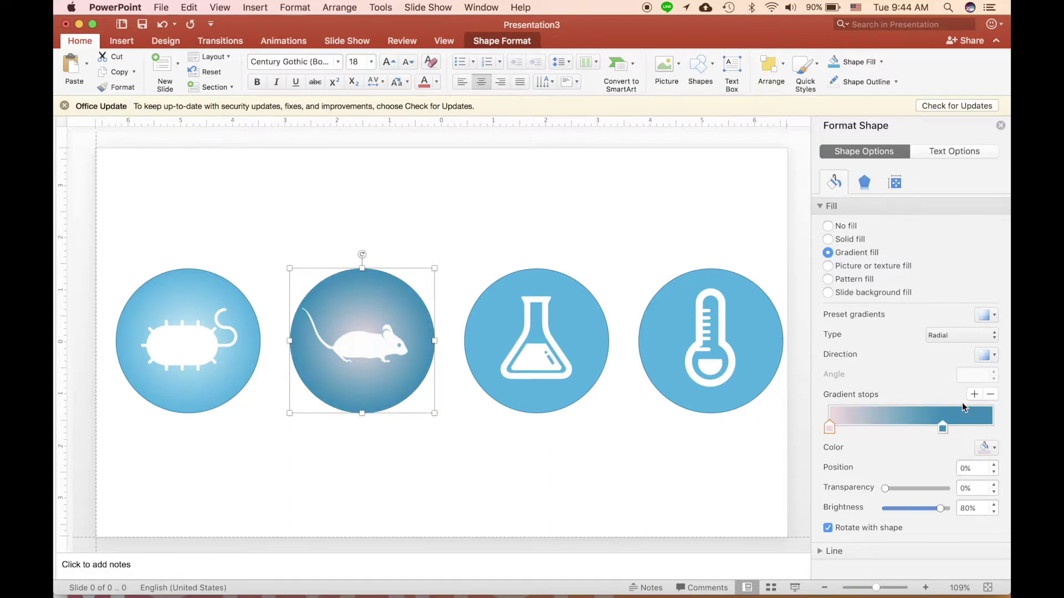
pyautogui.click(986, 448)
pyautogui.click(950, 324)
pyautogui.click(986, 447)
pyautogui.click(948, 279)
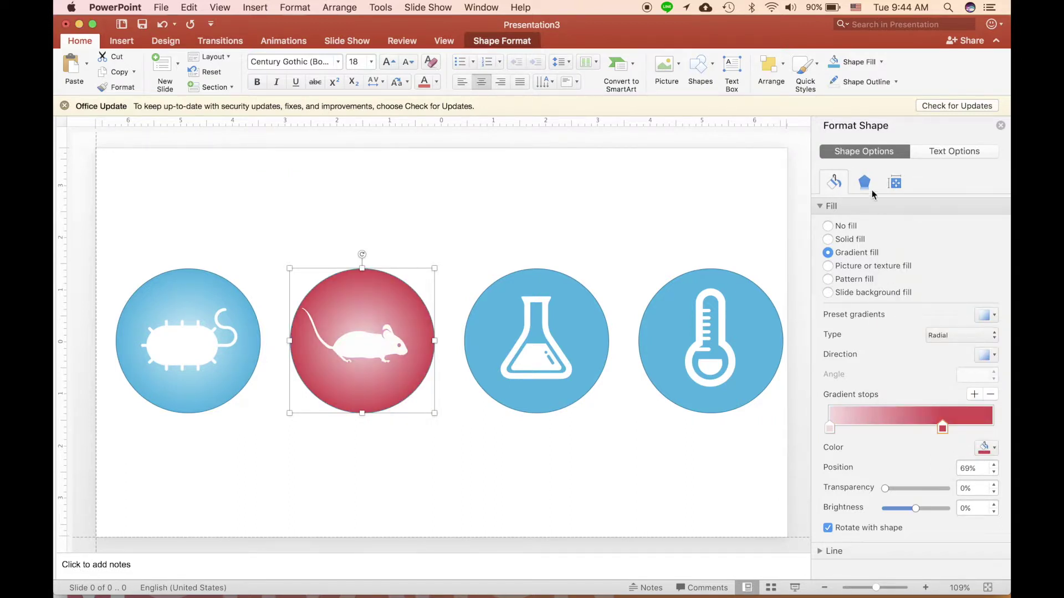
# - Give the mouse circle a solid outline in a darker shade of red
pyautogui.click(834, 551)
pyautogui.click(834, 572)
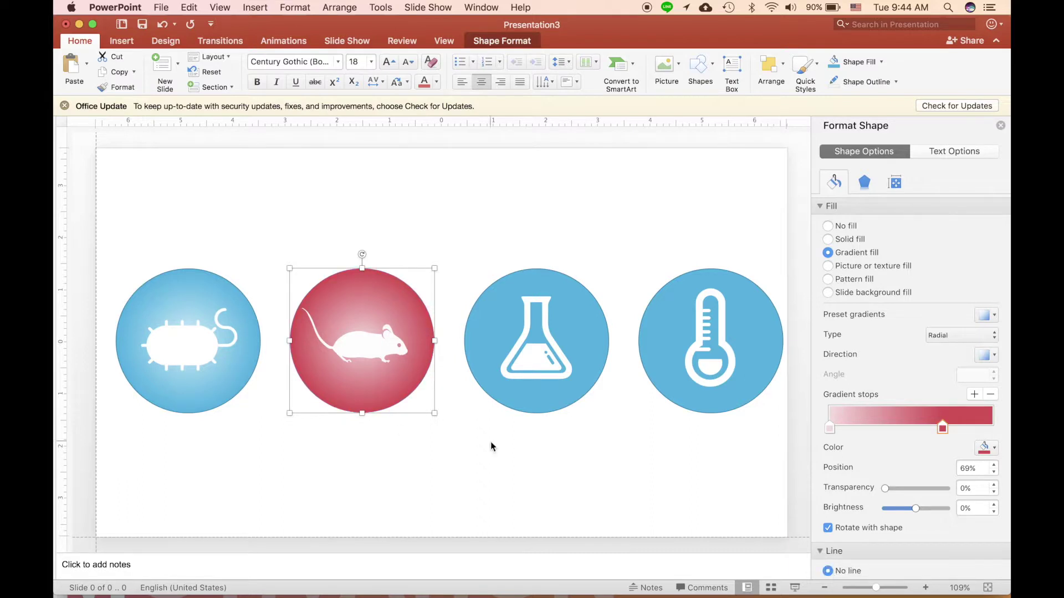
pyautogui.scroll(-3, 862, 539)
pyautogui.click(838, 553)
pyautogui.scroll(-10, 909, 476)
pyautogui.click(983, 364)
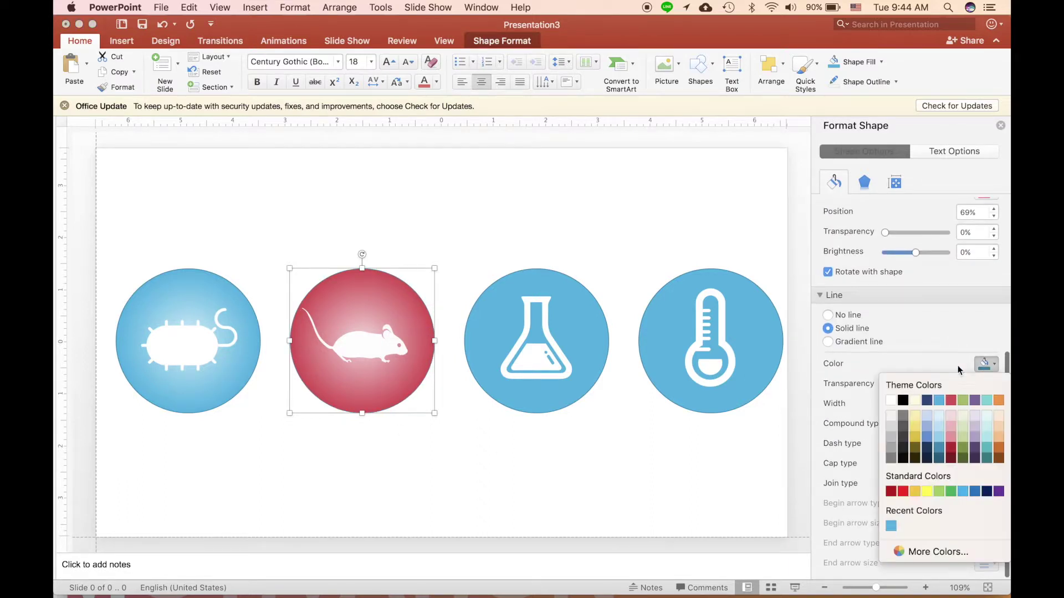
pyautogui.click(950, 446)
pyautogui.click(466, 410)
# - Copy the mouse circle's red gradient and outline formatting onto the flask circle
pyautogui.click(407, 304)
pyautogui.click(503, 330)
pyautogui.click(407, 299)
pyautogui.click(116, 87)
pyautogui.click(541, 281)
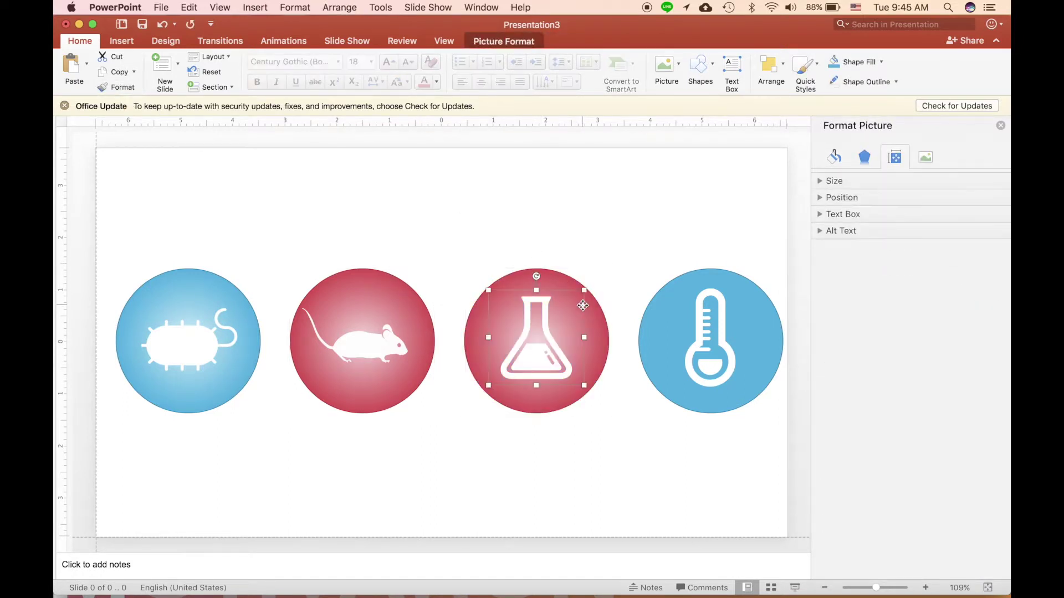
# - Recolour the flask circle's gradient from light orange to the theme orange, with the second stop at 72%
pyautogui.click(834, 183)
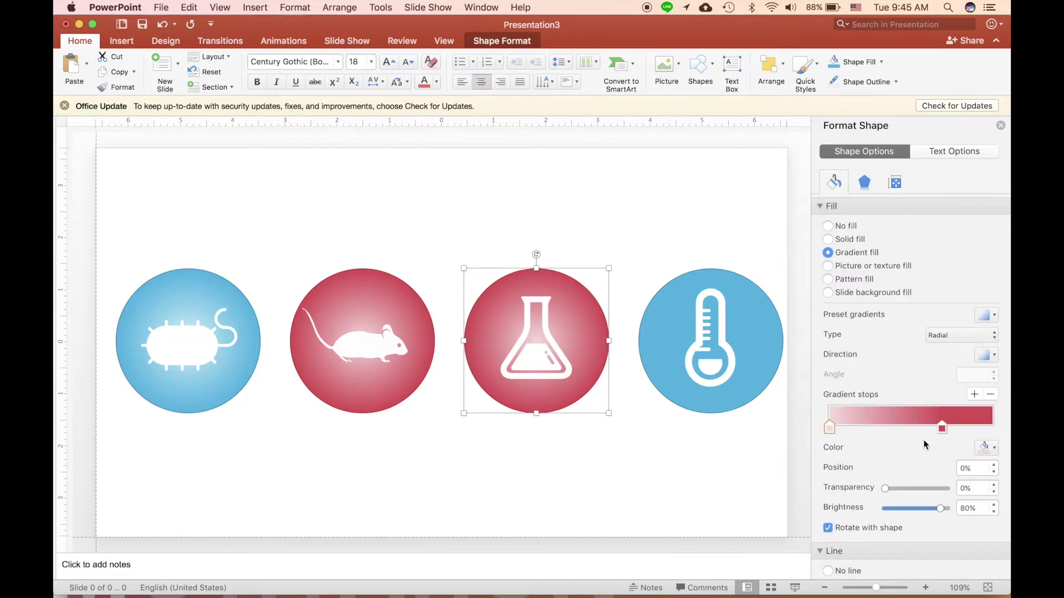
pyautogui.click(987, 447)
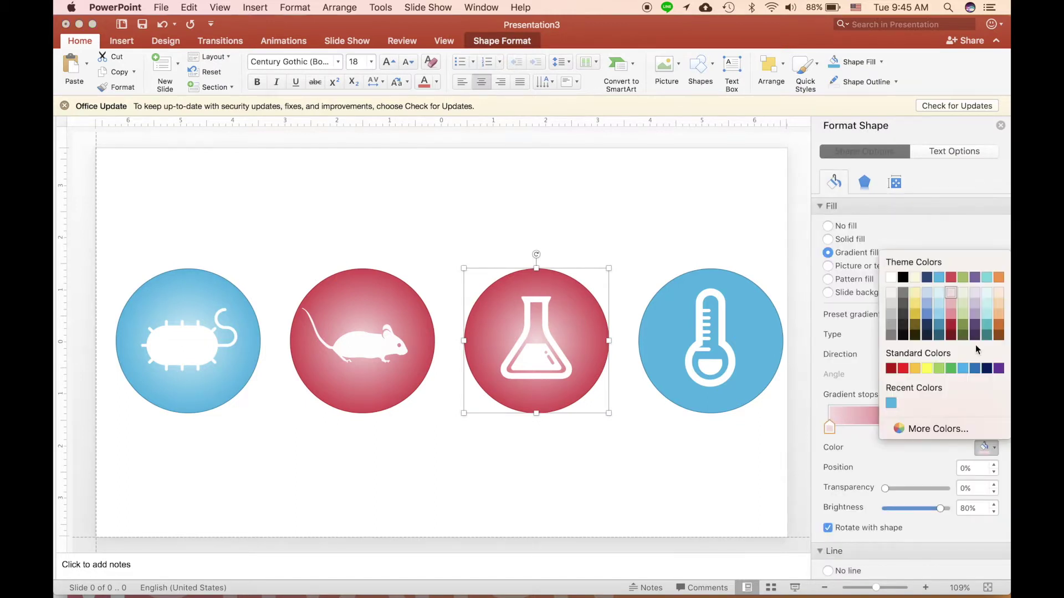
pyautogui.click(999, 303)
pyautogui.click(942, 428)
pyautogui.click(985, 447)
pyautogui.click(998, 277)
pyautogui.moveTo(943, 427); pyautogui.dragTo(947, 427)
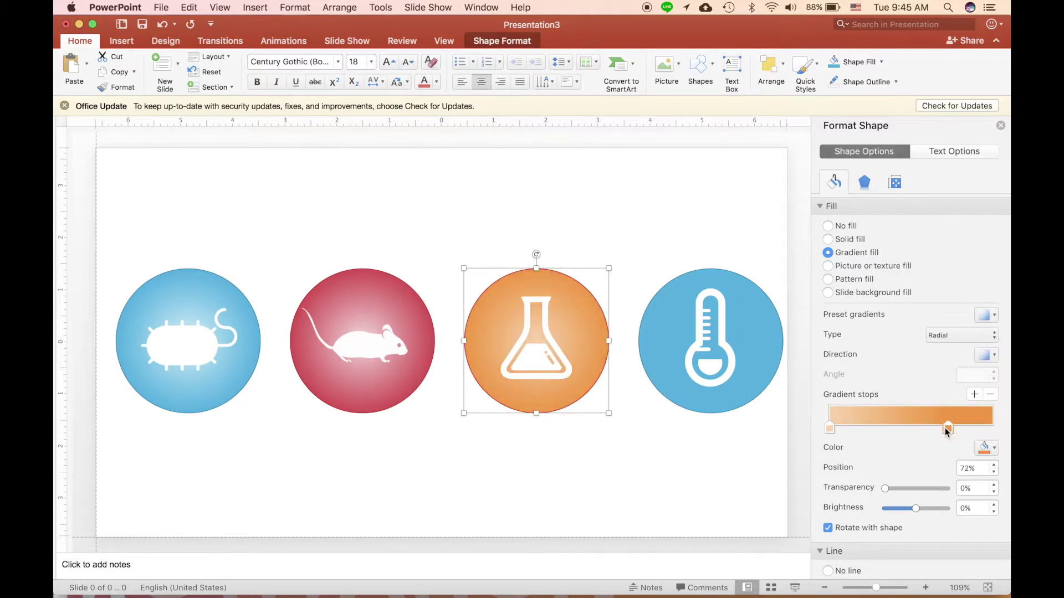
# - Set the flask circle's outline to a darker shade of orange
pyautogui.scroll(-5, 925, 508)
pyautogui.click(987, 499)
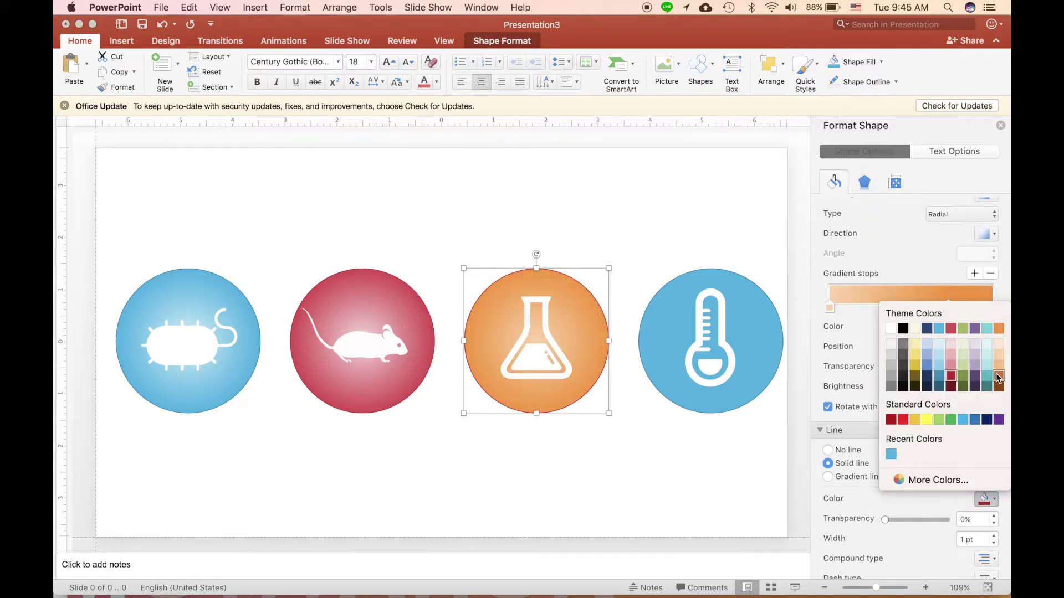
pyautogui.click(997, 376)
# - Ungroup the thermometer icon and copy the flask circle's gradient and outline formatting onto the thermometer circle
pyautogui.click(746, 386)
pyautogui.click(775, 352)
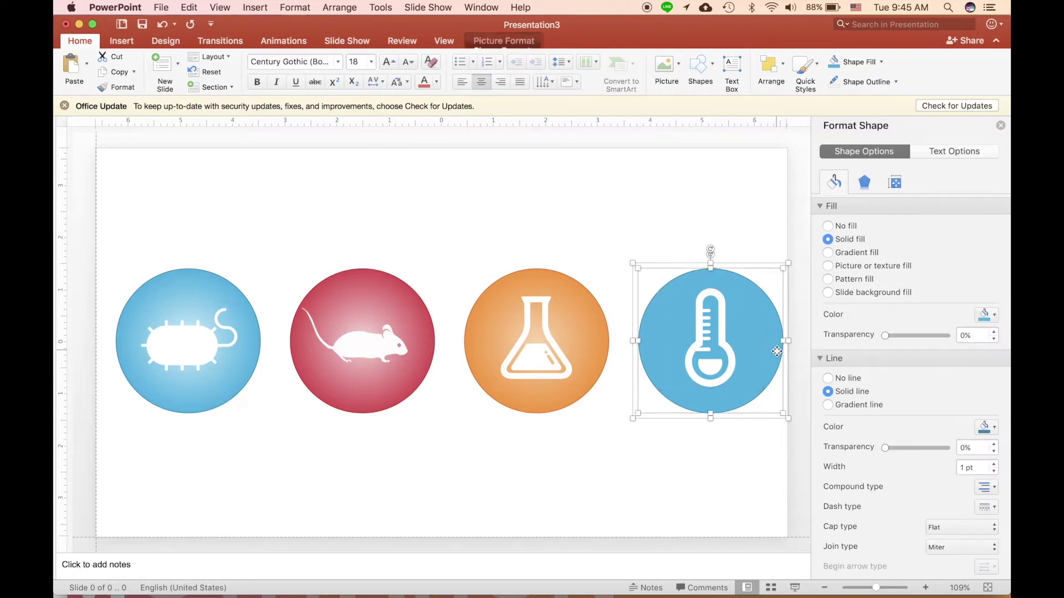
pyautogui.press('alt+shift+super+g')
pyautogui.click(561, 284)
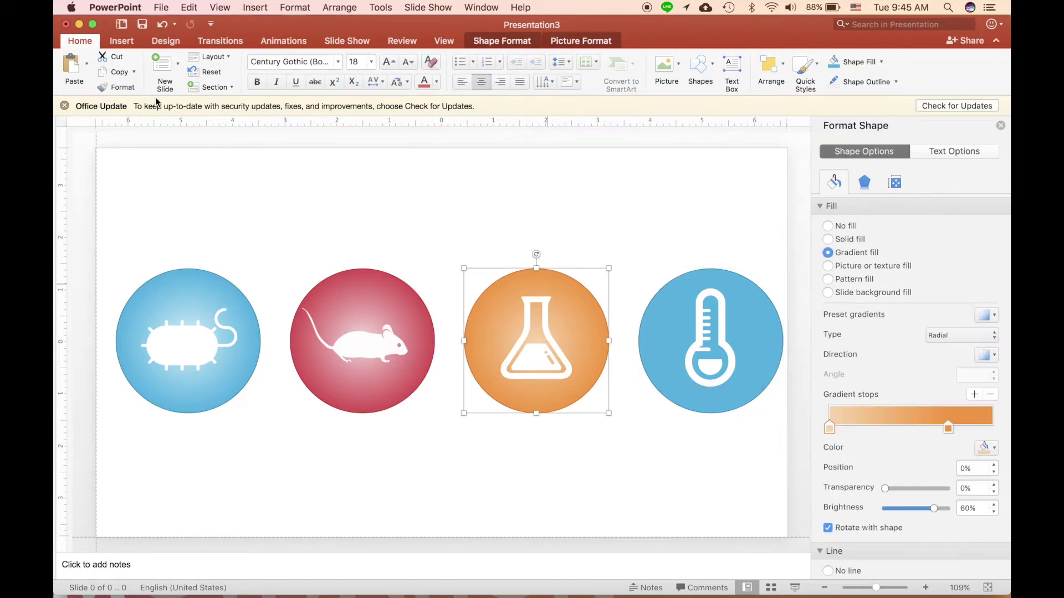
pyautogui.click(111, 87)
pyautogui.click(770, 318)
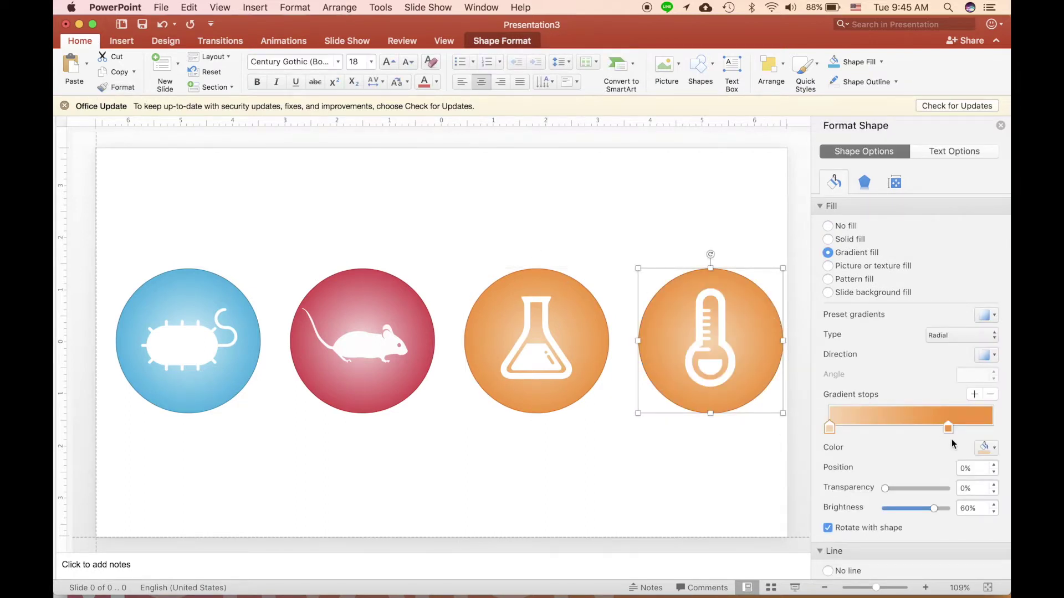
# - Recolour the thermometer circle's gradient from light green at the first stop to the theme green at the 72% stop
pyautogui.click(984, 448)
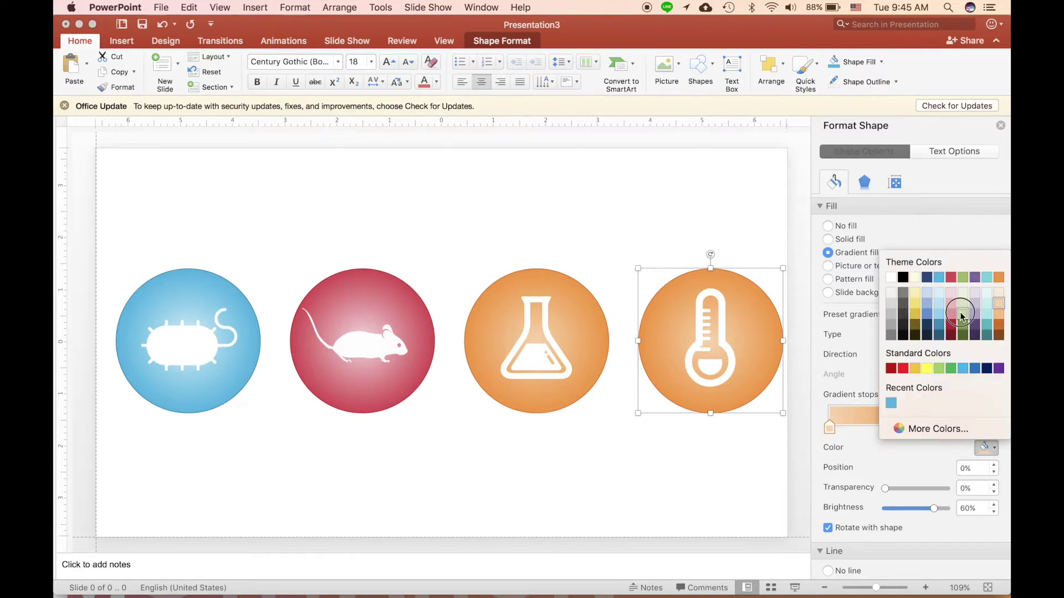
pyautogui.click(961, 316)
pyautogui.click(948, 427)
pyautogui.click(985, 448)
pyautogui.click(961, 281)
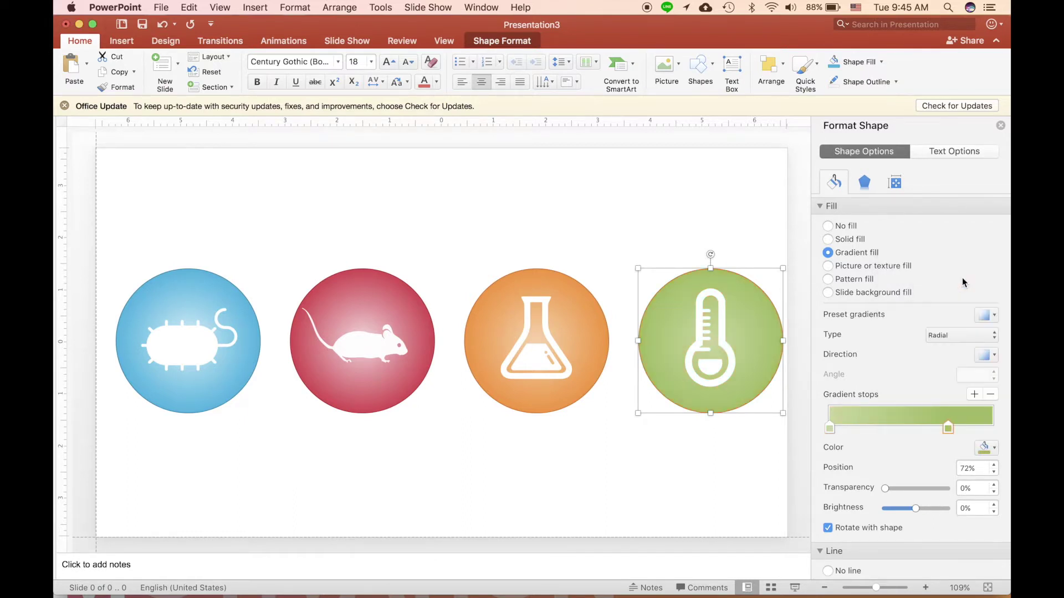
pyautogui.scroll(-5, 992, 515)
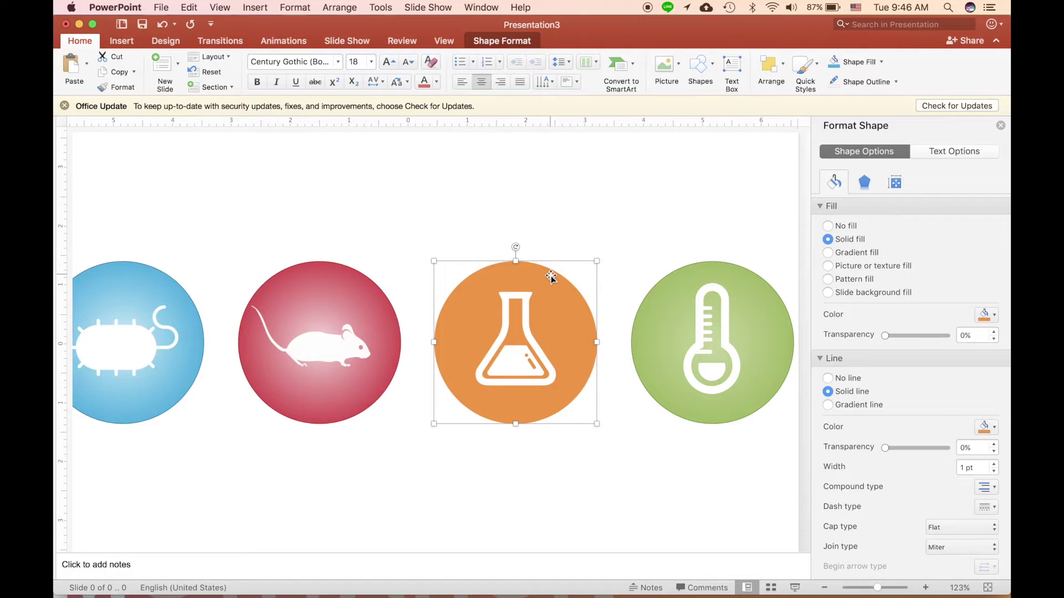
# - Draw a pie shape matching the flask circle's size and reshape it into a half circle covering the circle's right half
pyautogui.click(701, 78)
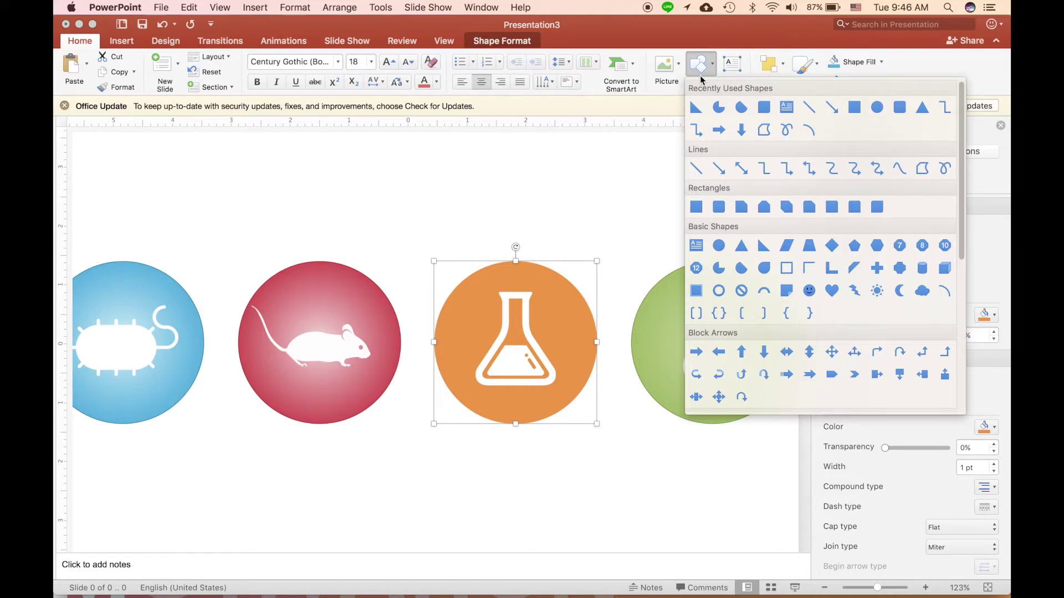
pyautogui.click(719, 107)
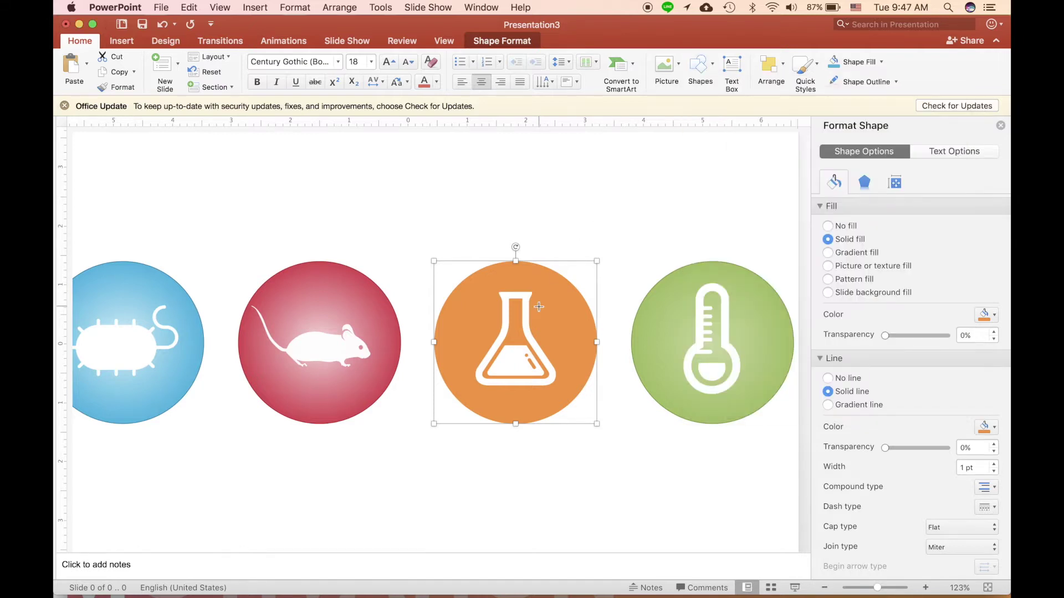
pyautogui.moveTo(505, 327)
pyautogui.mouseDown()
pyautogui.moveTo(589, 396)
pyautogui.moveTo(580, 398)
pyautogui.mouseUp()
pyautogui.moveTo(483, 354); pyautogui.dragTo(517, 358)
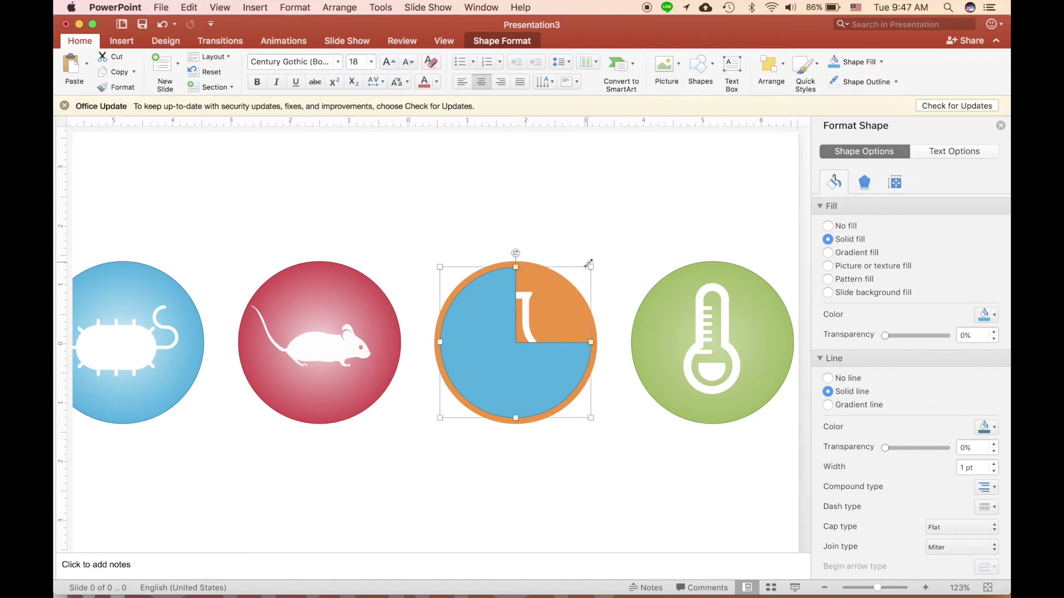
pyautogui.moveTo(588, 265); pyautogui.dragTo(596, 261)
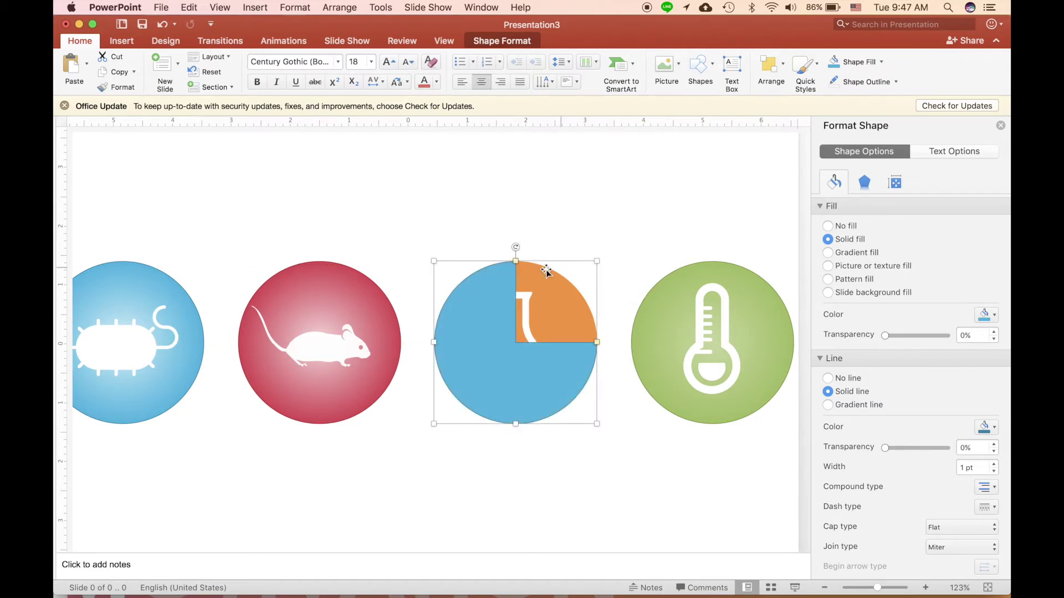
pyautogui.moveTo(515, 261); pyautogui.dragTo(447, 344)
pyautogui.moveTo(515, 251); pyautogui.dragTo(459, 336)
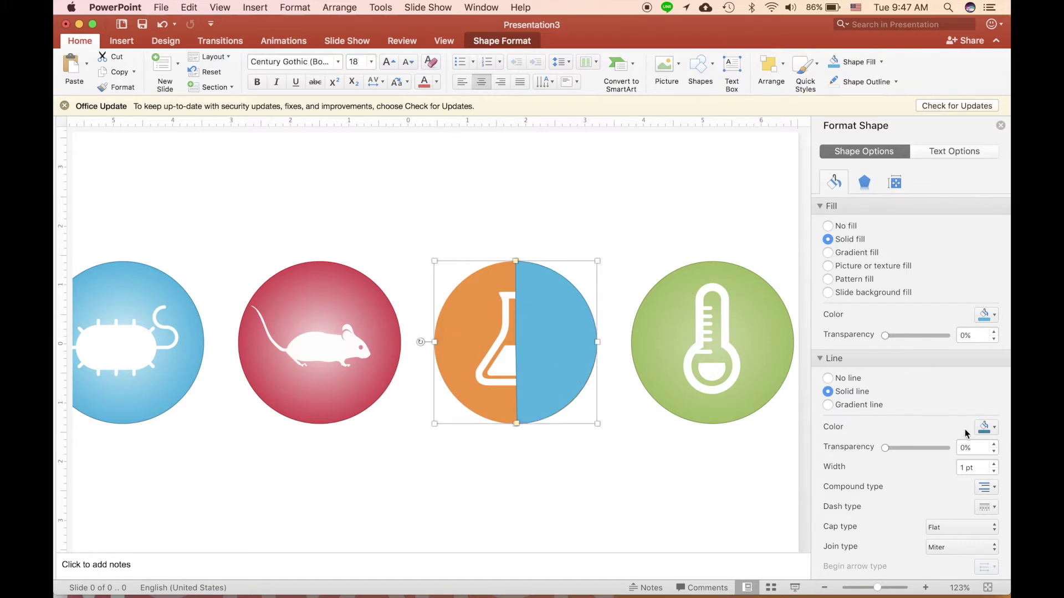
# - Remove the half circle's outline and fill it with darker orange at 44% transparency
pyautogui.click(843, 379)
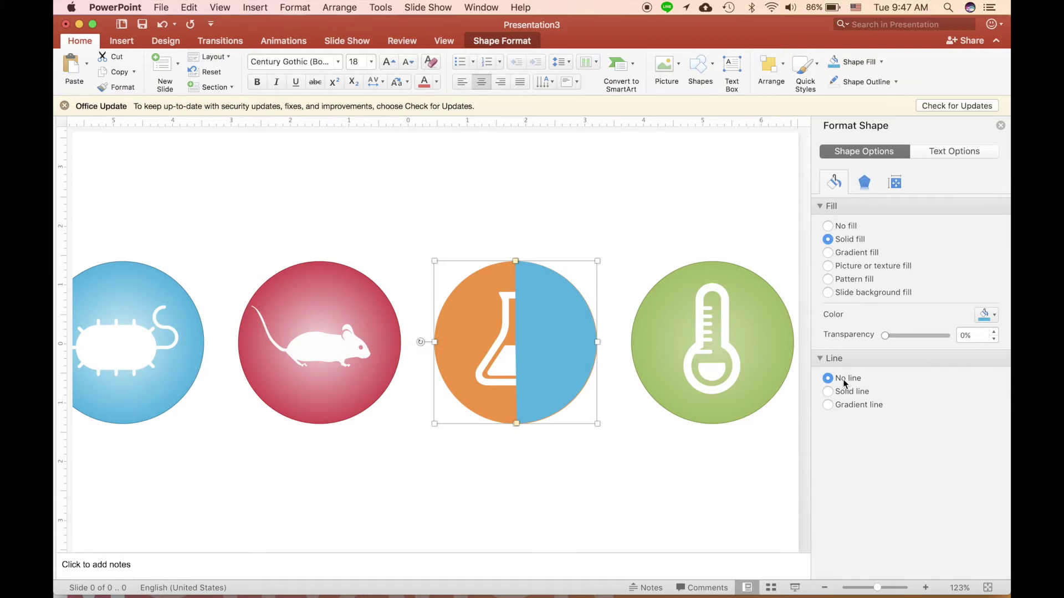
pyautogui.click(985, 315)
pyautogui.click(999, 399)
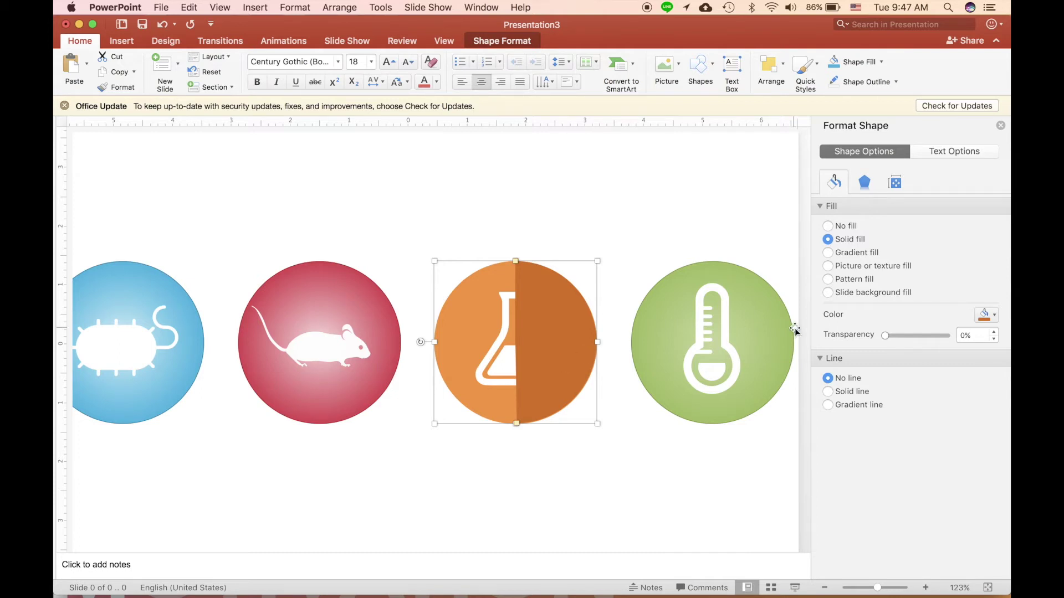
pyautogui.moveTo(885, 335); pyautogui.dragTo(911, 340)
pyautogui.click(631, 489)
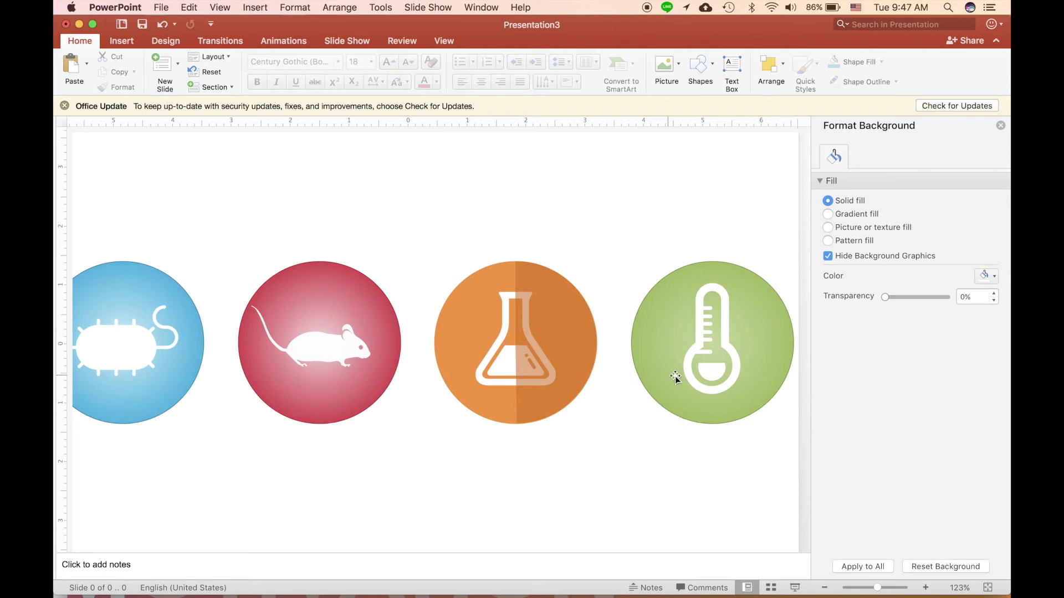
# - Copy the transparent half circle onto the right half of the thermometer circle and recolour the copy darker green
pyautogui.moveTo(546, 392); pyautogui.dragTo(745, 390)
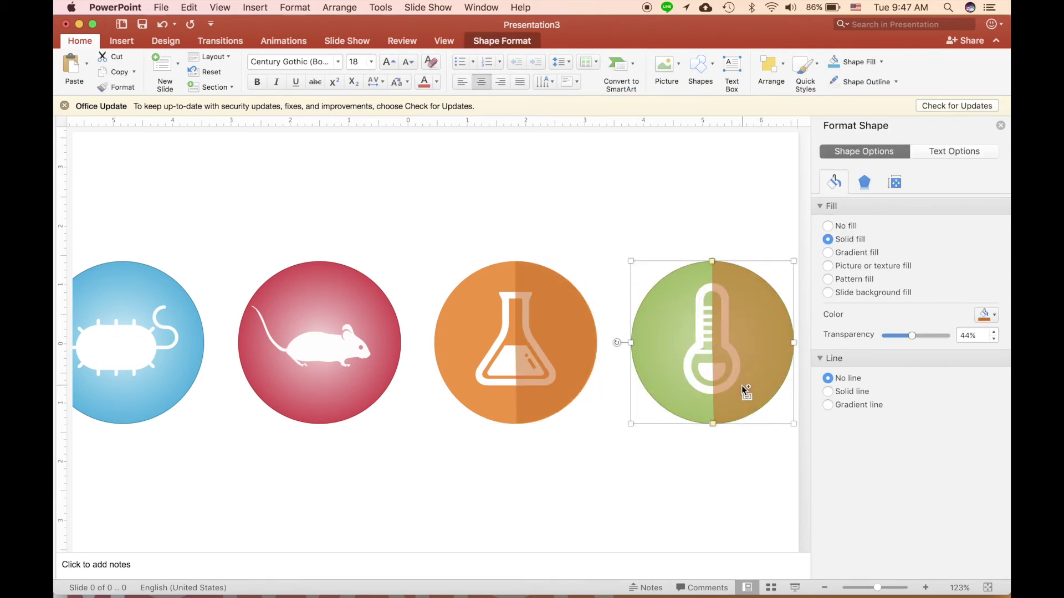
pyautogui.click(989, 315)
pyautogui.click(966, 402)
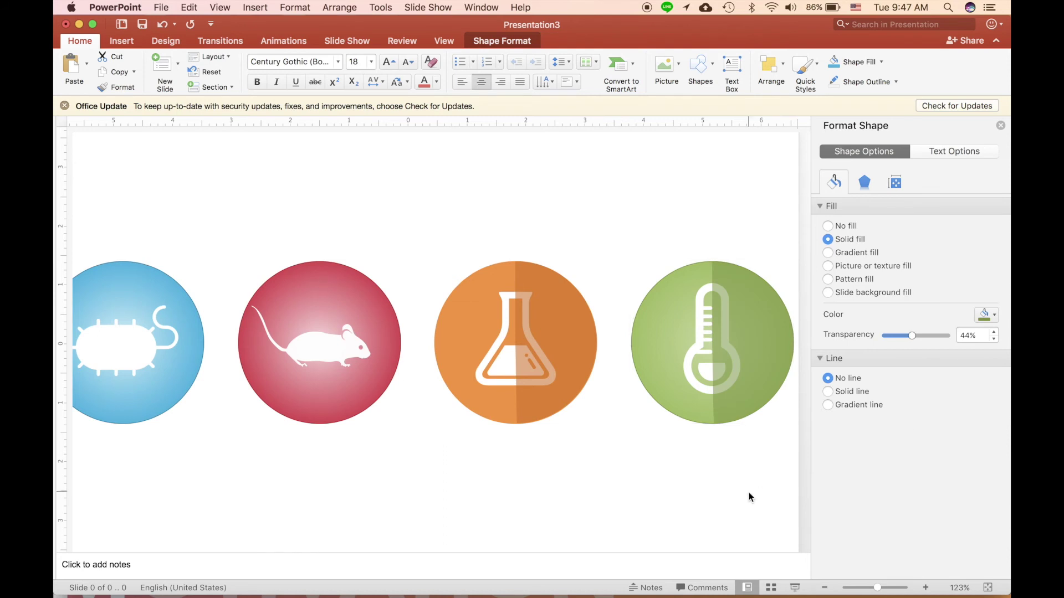
pyautogui.click(709, 455)
# - Copy the thermometer's shading half circle onto the right half of the mouse circle and recolour the copy darker red
pyautogui.scroll(-3, 709, 455)
pyautogui.click(693, 357)
pyautogui.moveTo(713, 352); pyautogui.dragTo(427, 352)
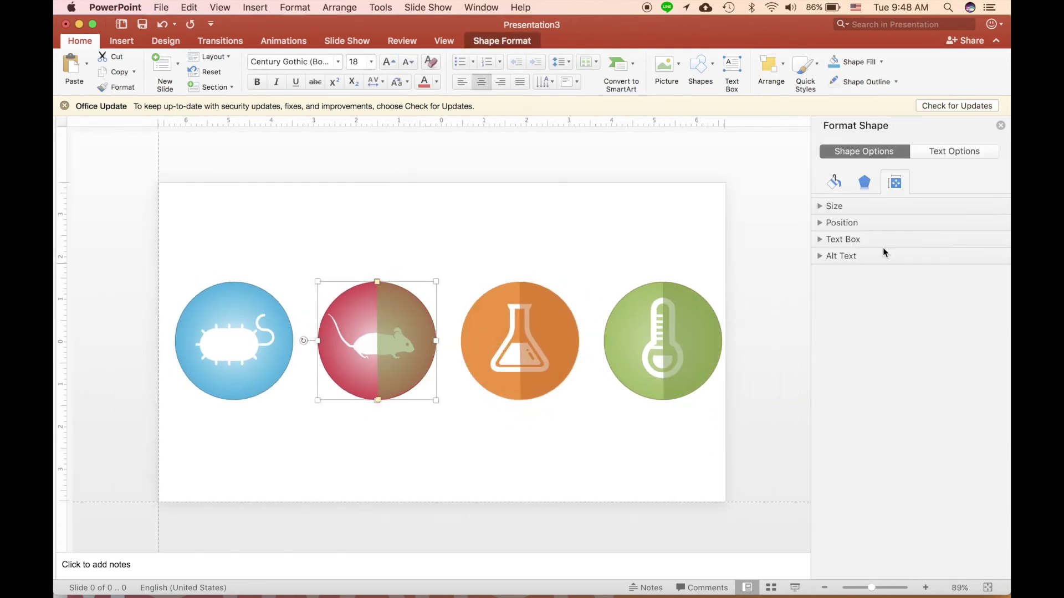
pyautogui.click(835, 184)
pyautogui.click(989, 314)
pyautogui.click(931, 411)
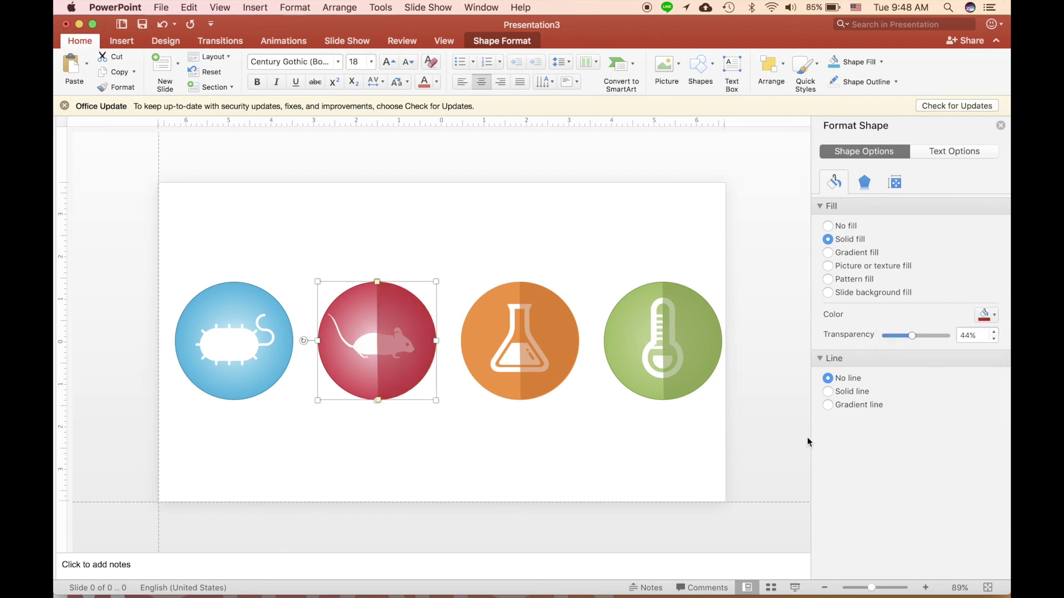
pyautogui.moveTo(378, 400); pyautogui.dragTo(377, 403)
pyautogui.click(391, 427)
# - Copy the mouse's shading half circle onto the right half of the bacterium circle and recolour the copy darker blue
pyautogui.moveTo(411, 366); pyautogui.dragTo(268, 380)
pyautogui.click(989, 315)
pyautogui.click(939, 405)
pyautogui.click(294, 411)
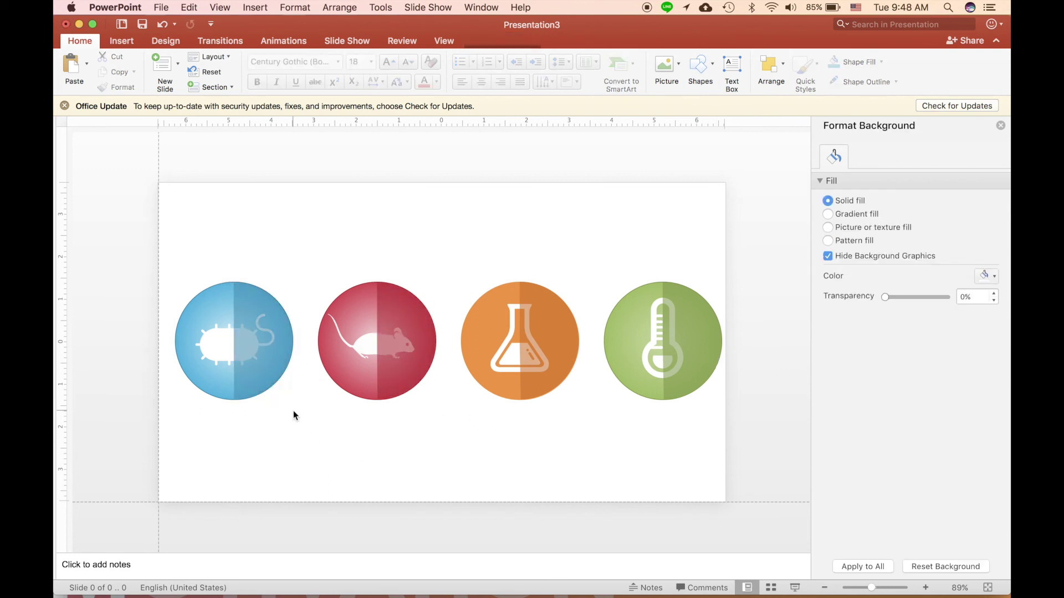